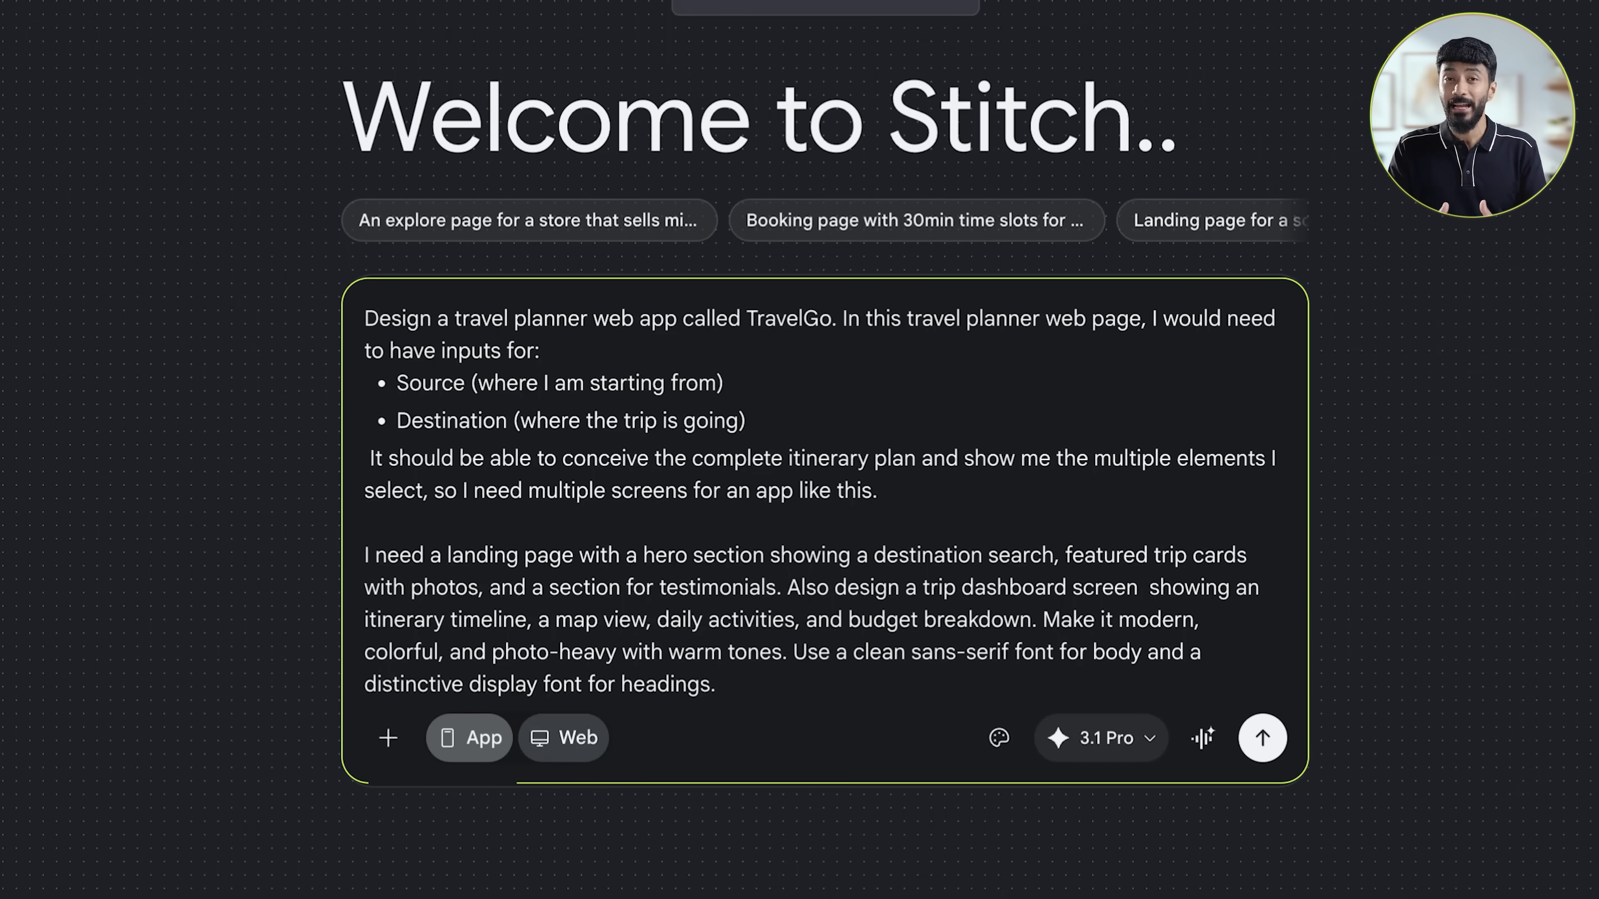
# Generate the TravelGo travel planner design from the written prompt and look over its landing page and trip dashboard screens.
pyautogui.click(1131, 756)
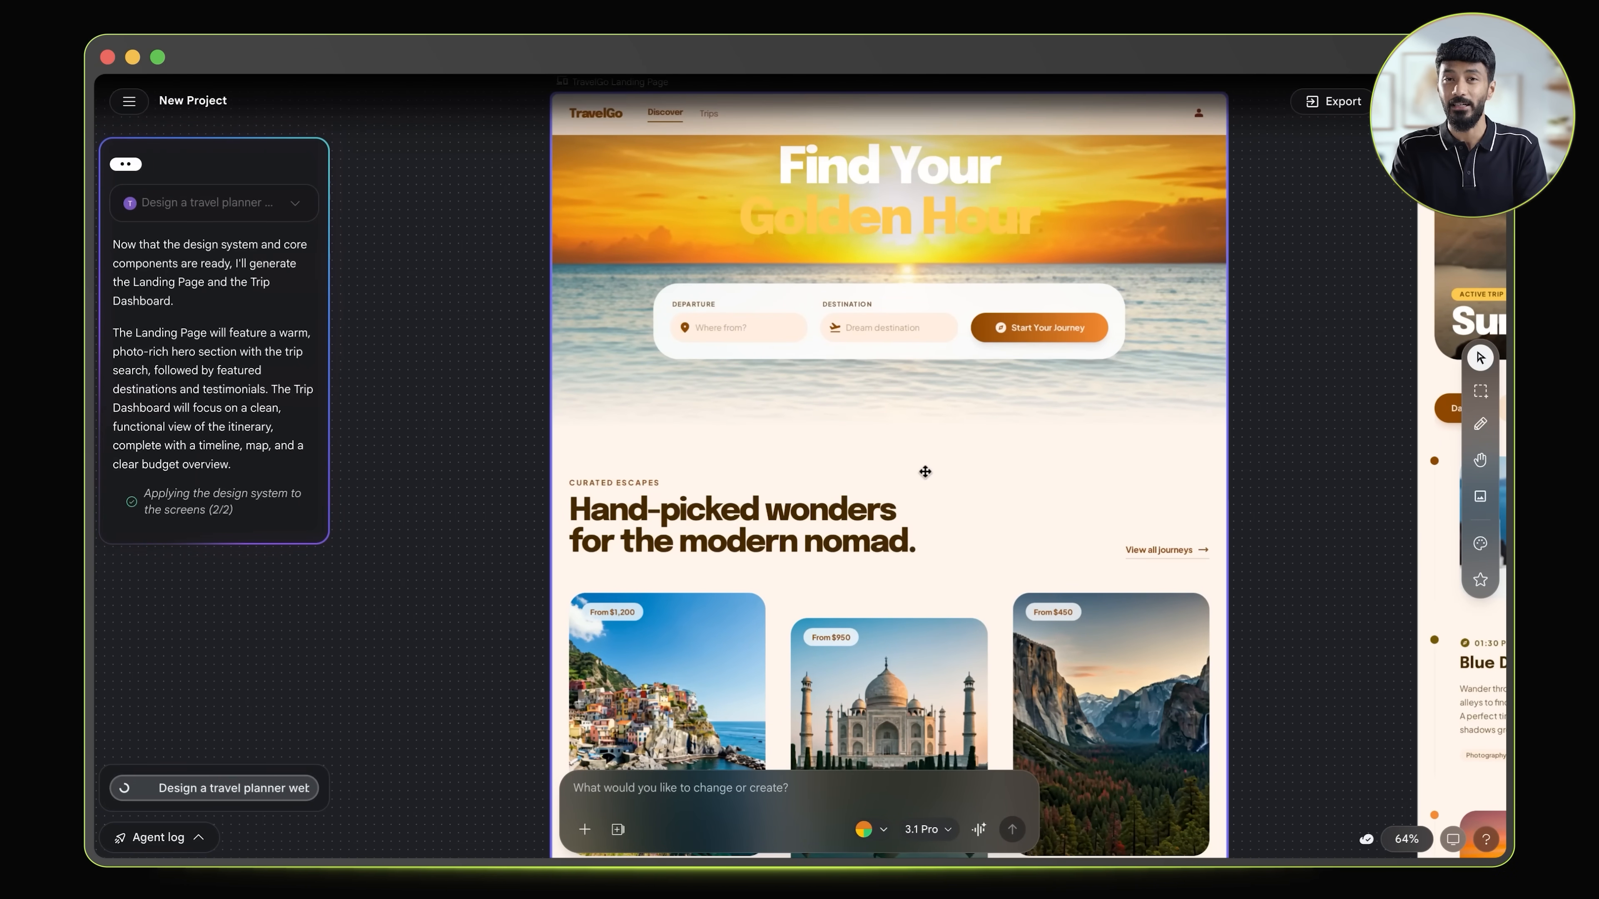
pyautogui.hscroll(9, 1315, 493)
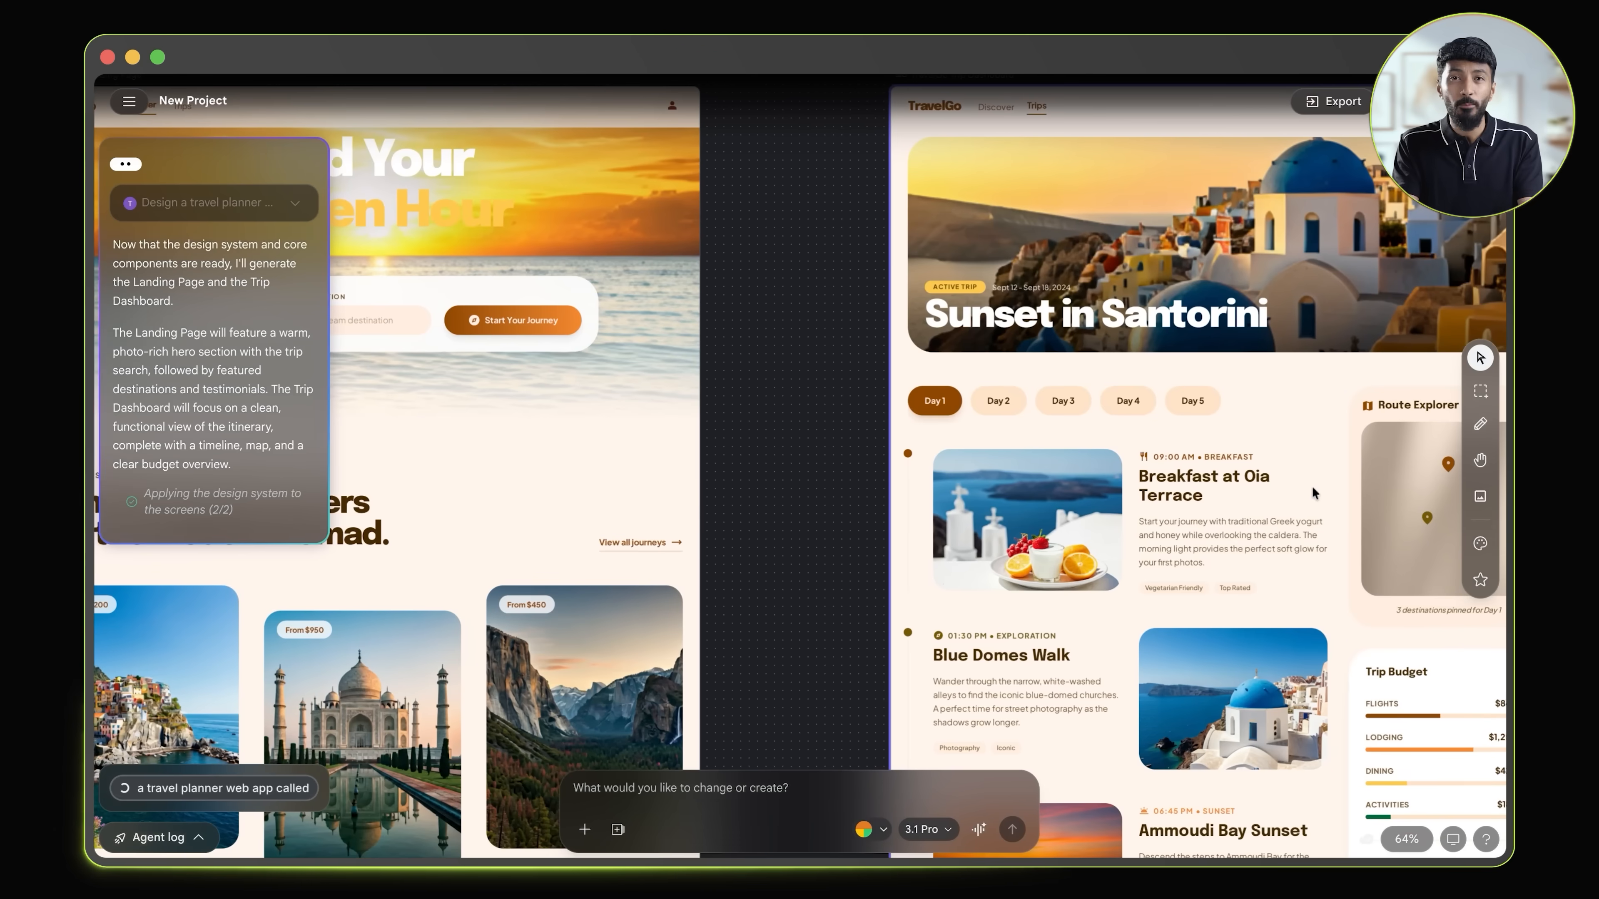
pyautogui.scroll(-8, 799, 466)
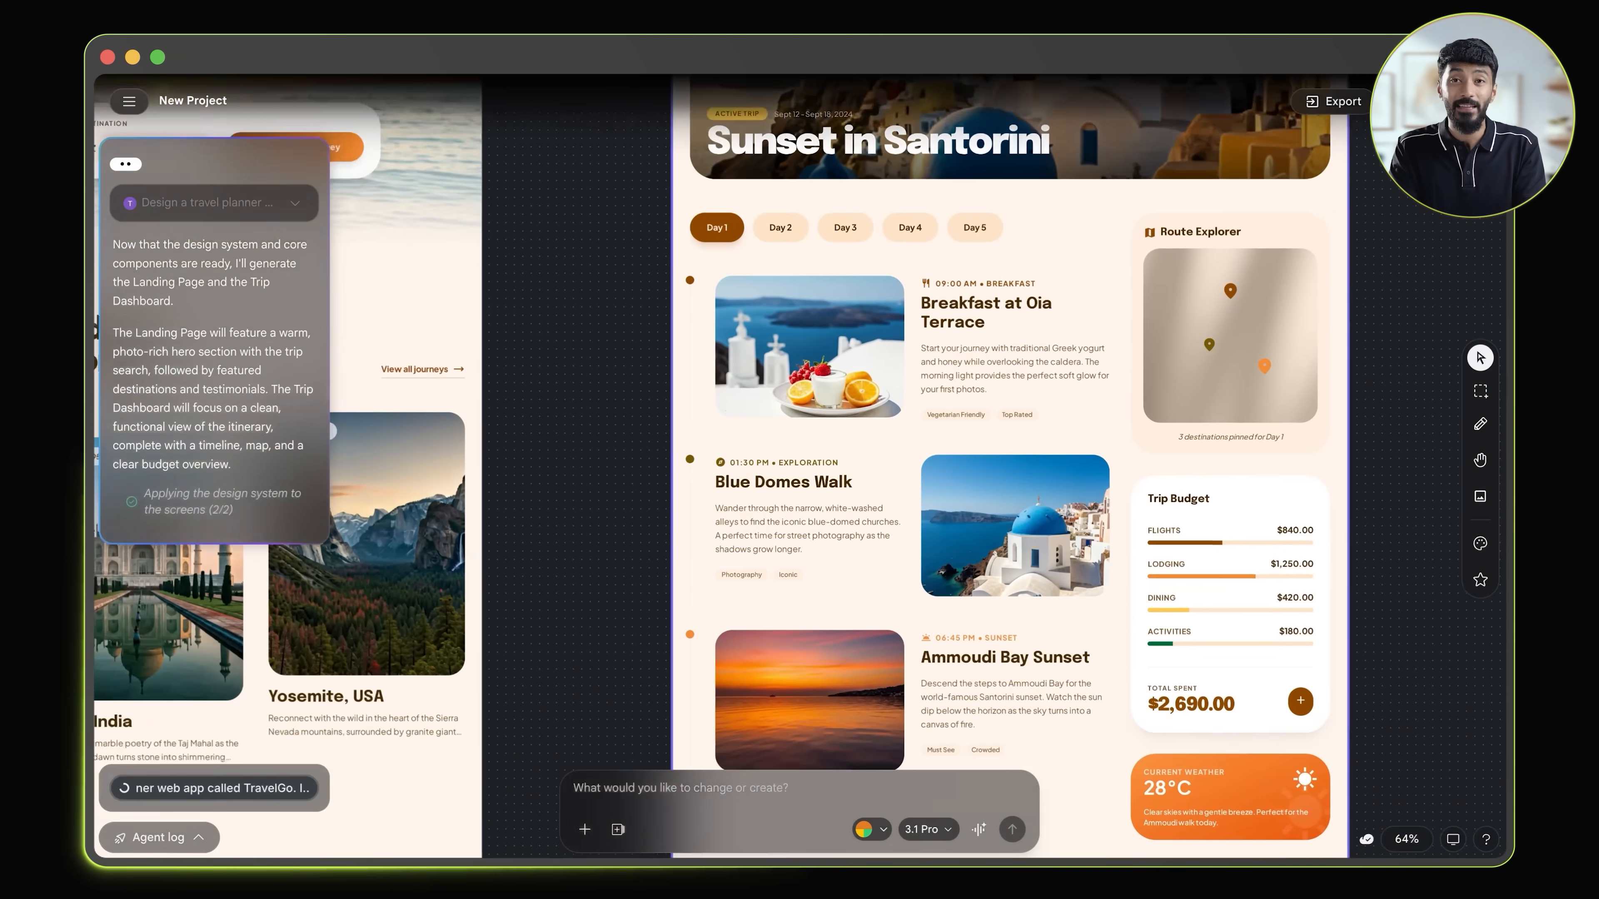
pyautogui.scroll(-3, 799, 466)
pyautogui.hscroll(-12, 799, 466)
pyautogui.scroll(6, 800, 466)
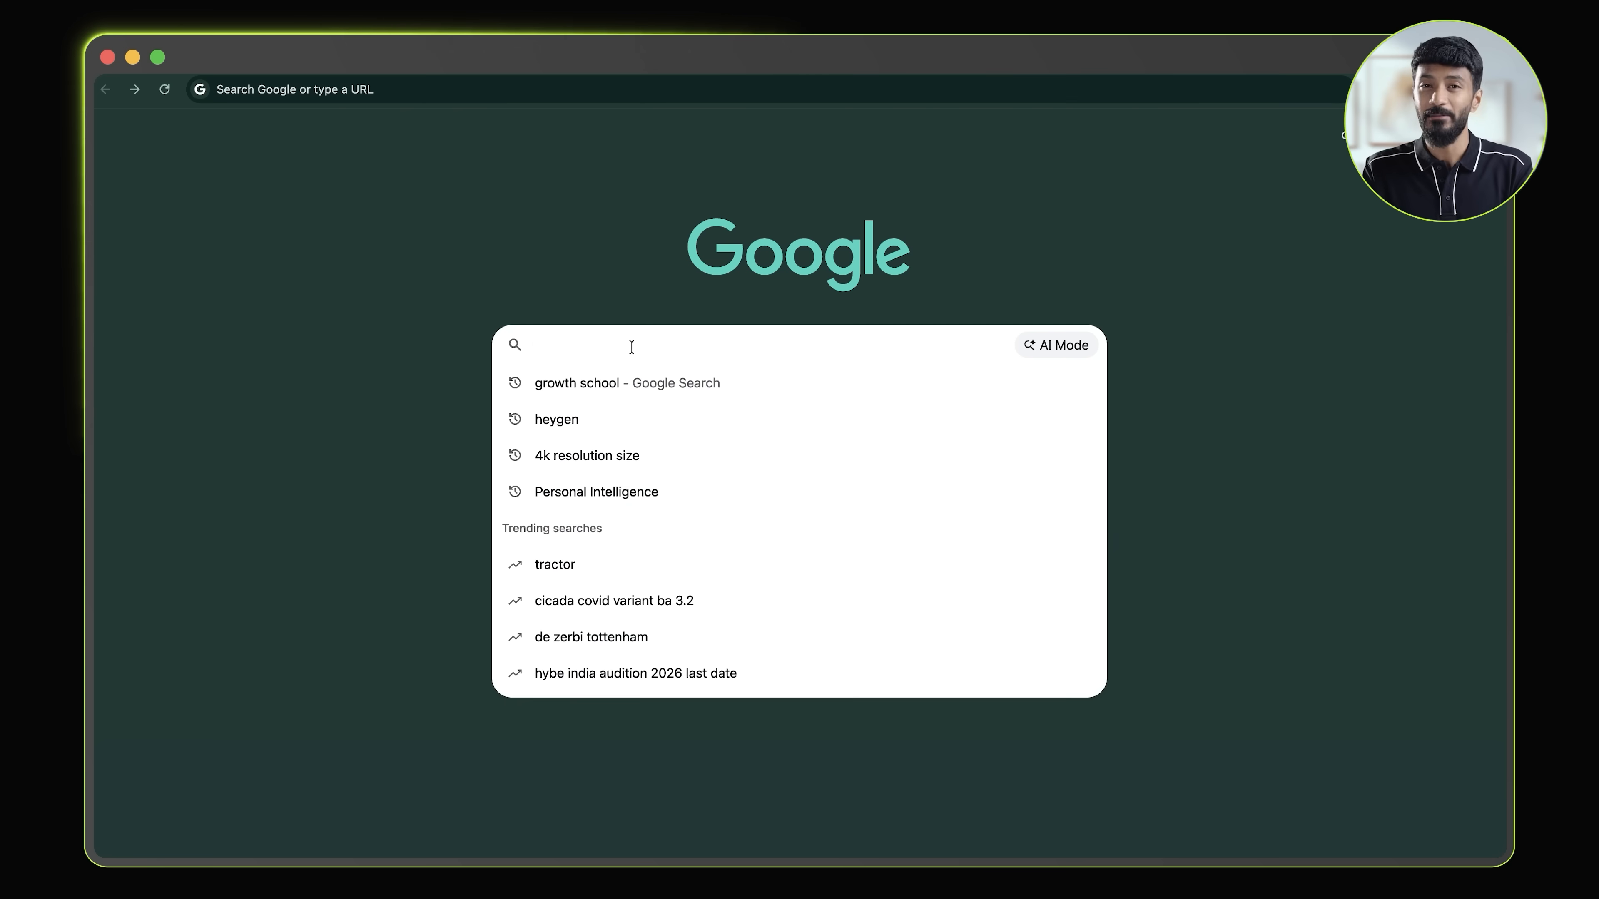
# Search Google for "growth school" and open the GrowthSchool homepage from the results.
pyautogui.write('gro')
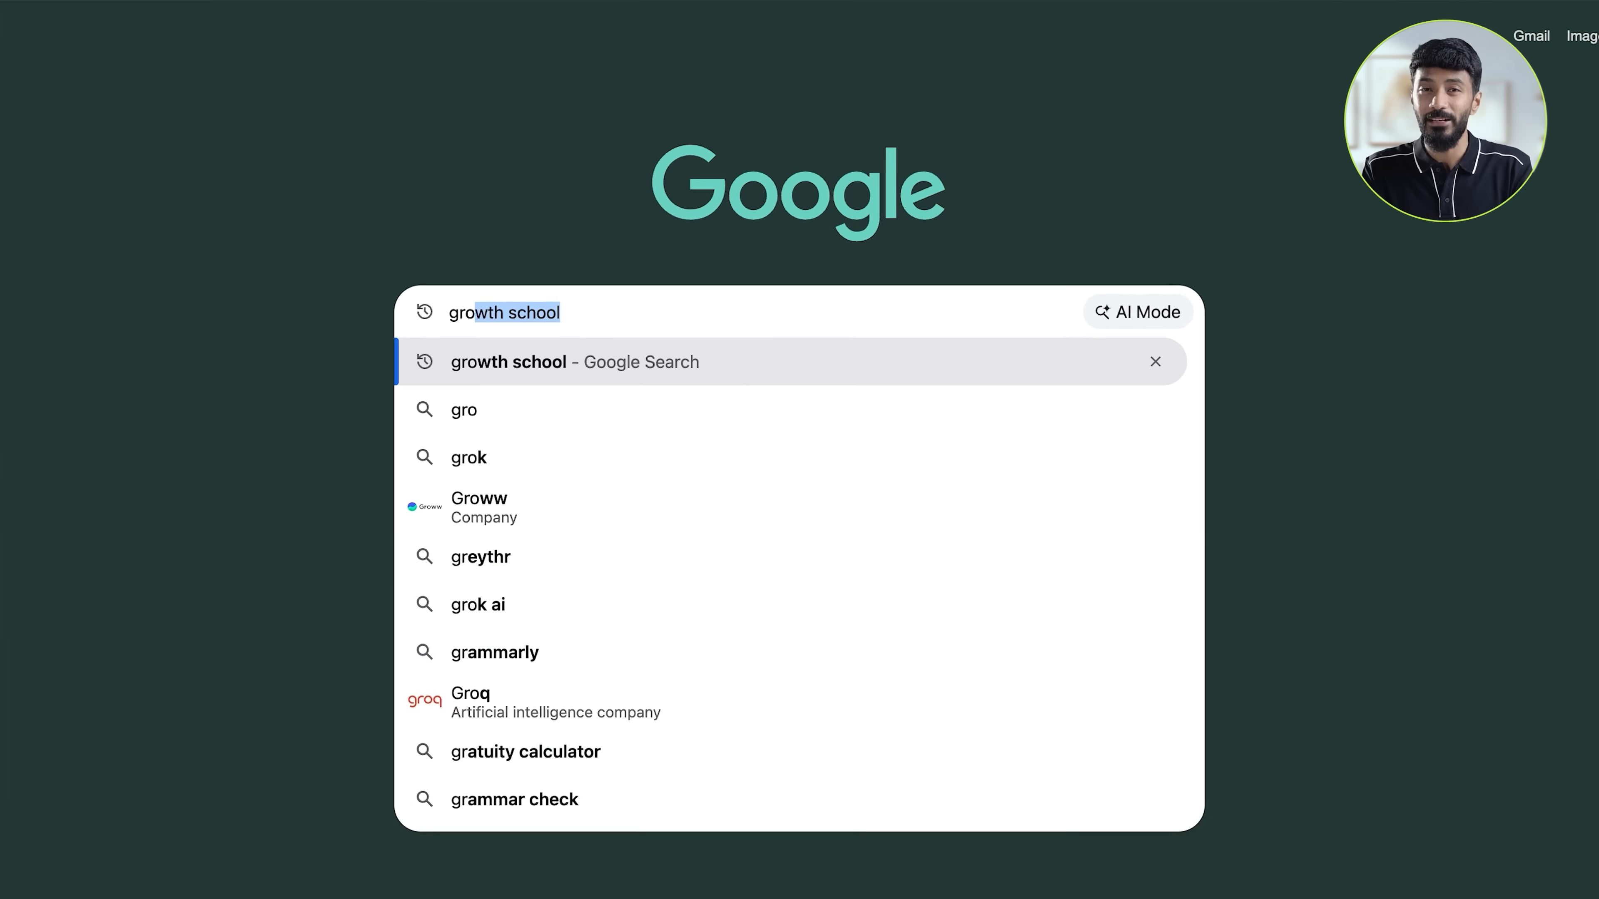
pyautogui.write('wth school')
pyautogui.press('Return')
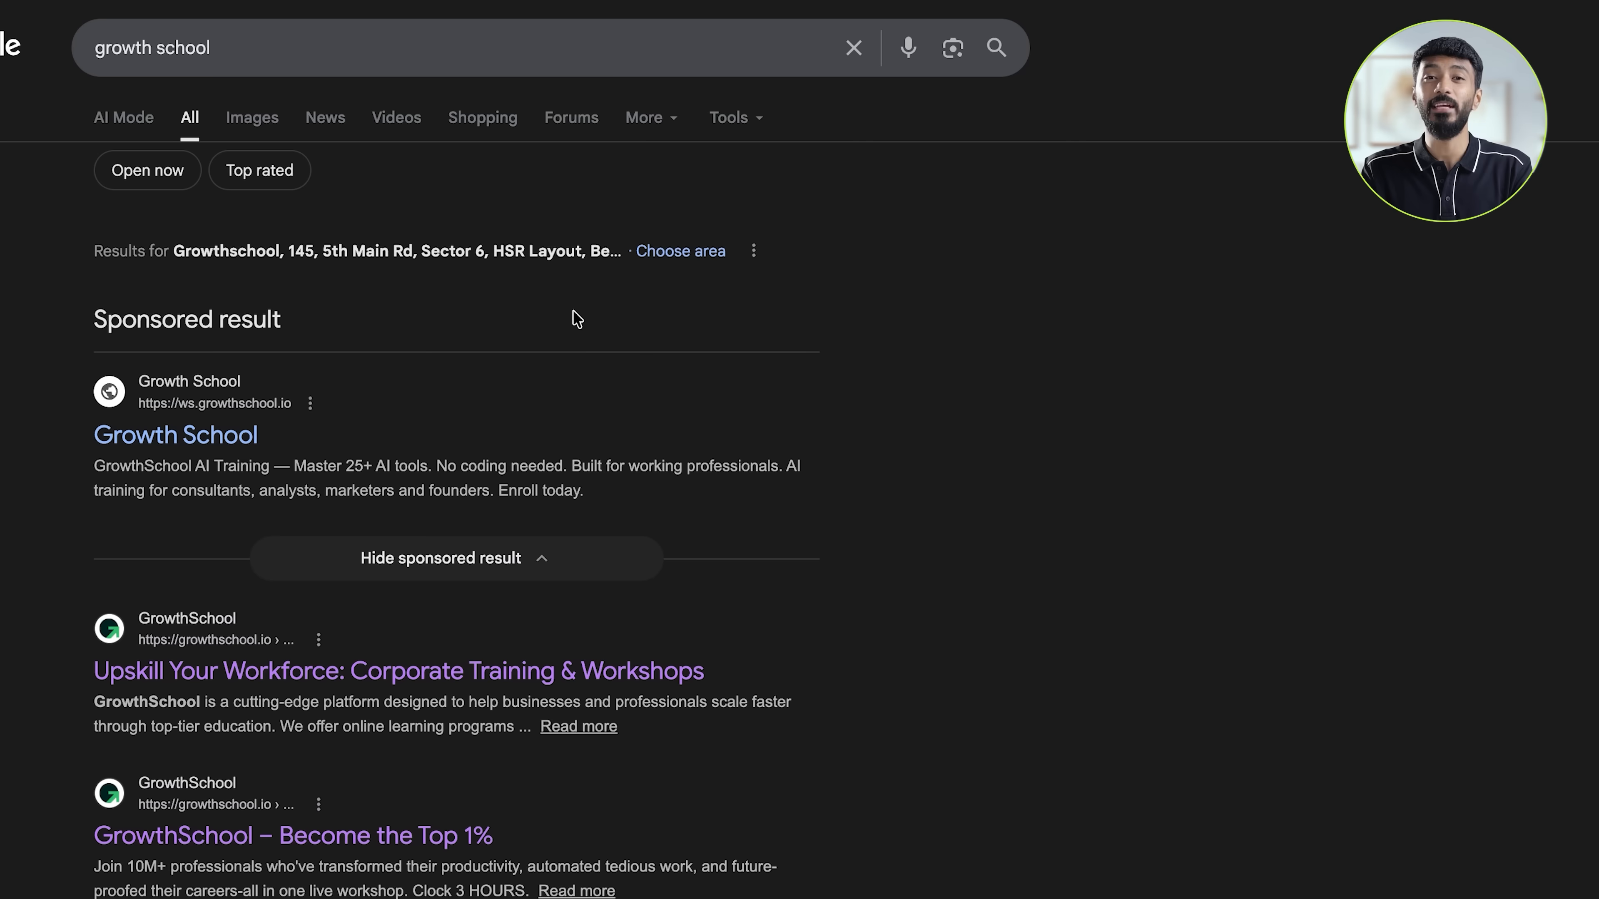
pyautogui.scroll(-3, 469, 667)
pyautogui.click(410, 650)
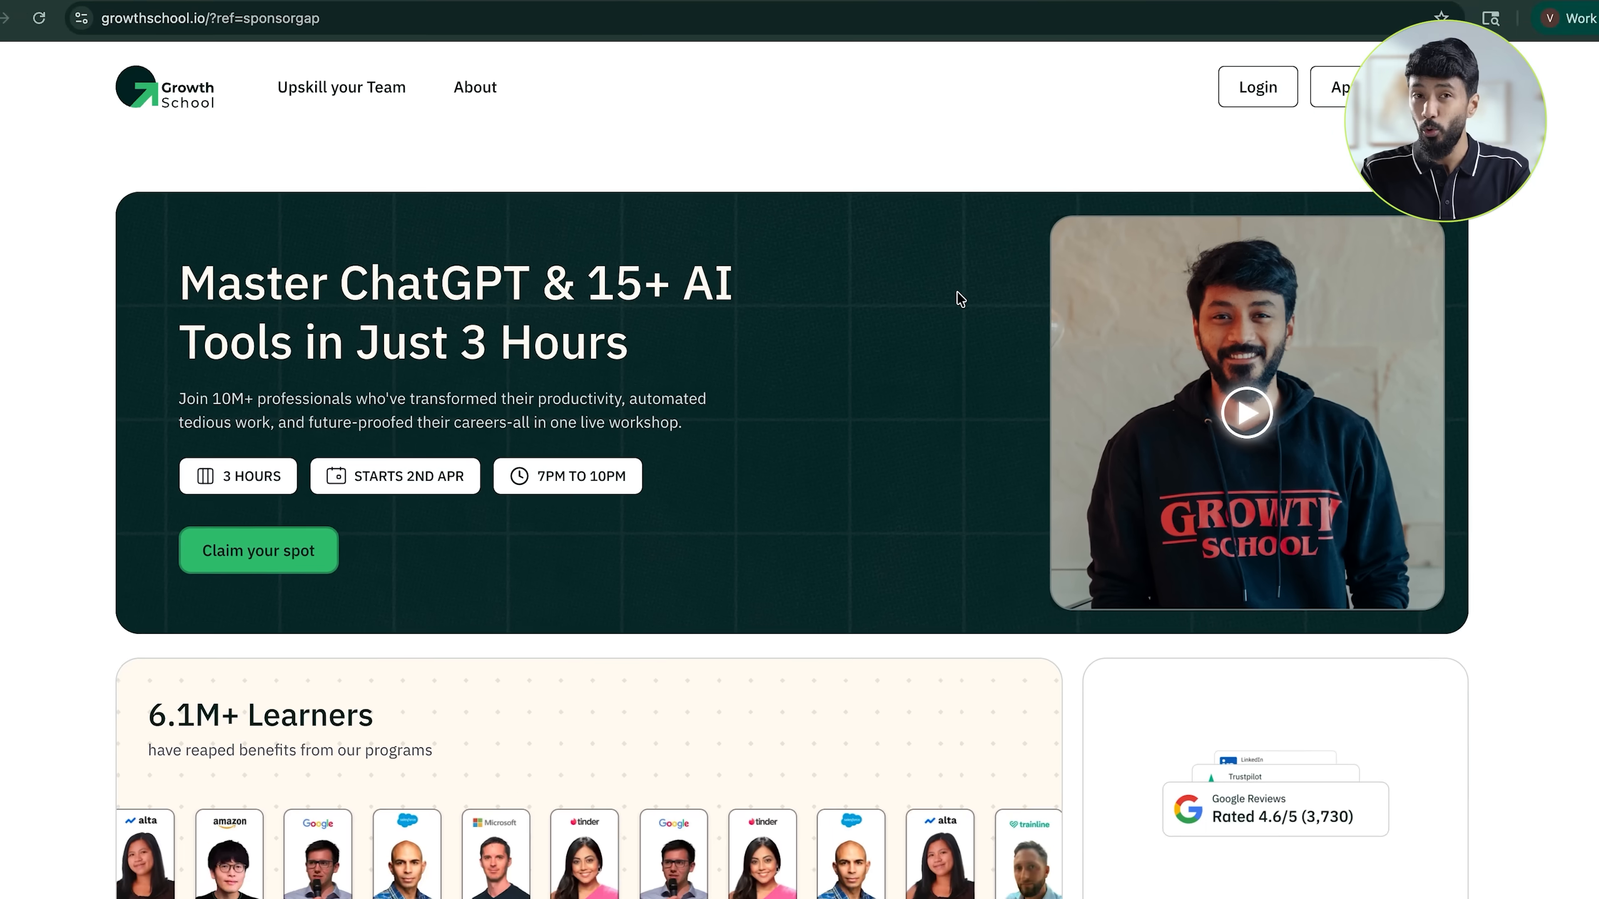
pyautogui.click(426, 92)
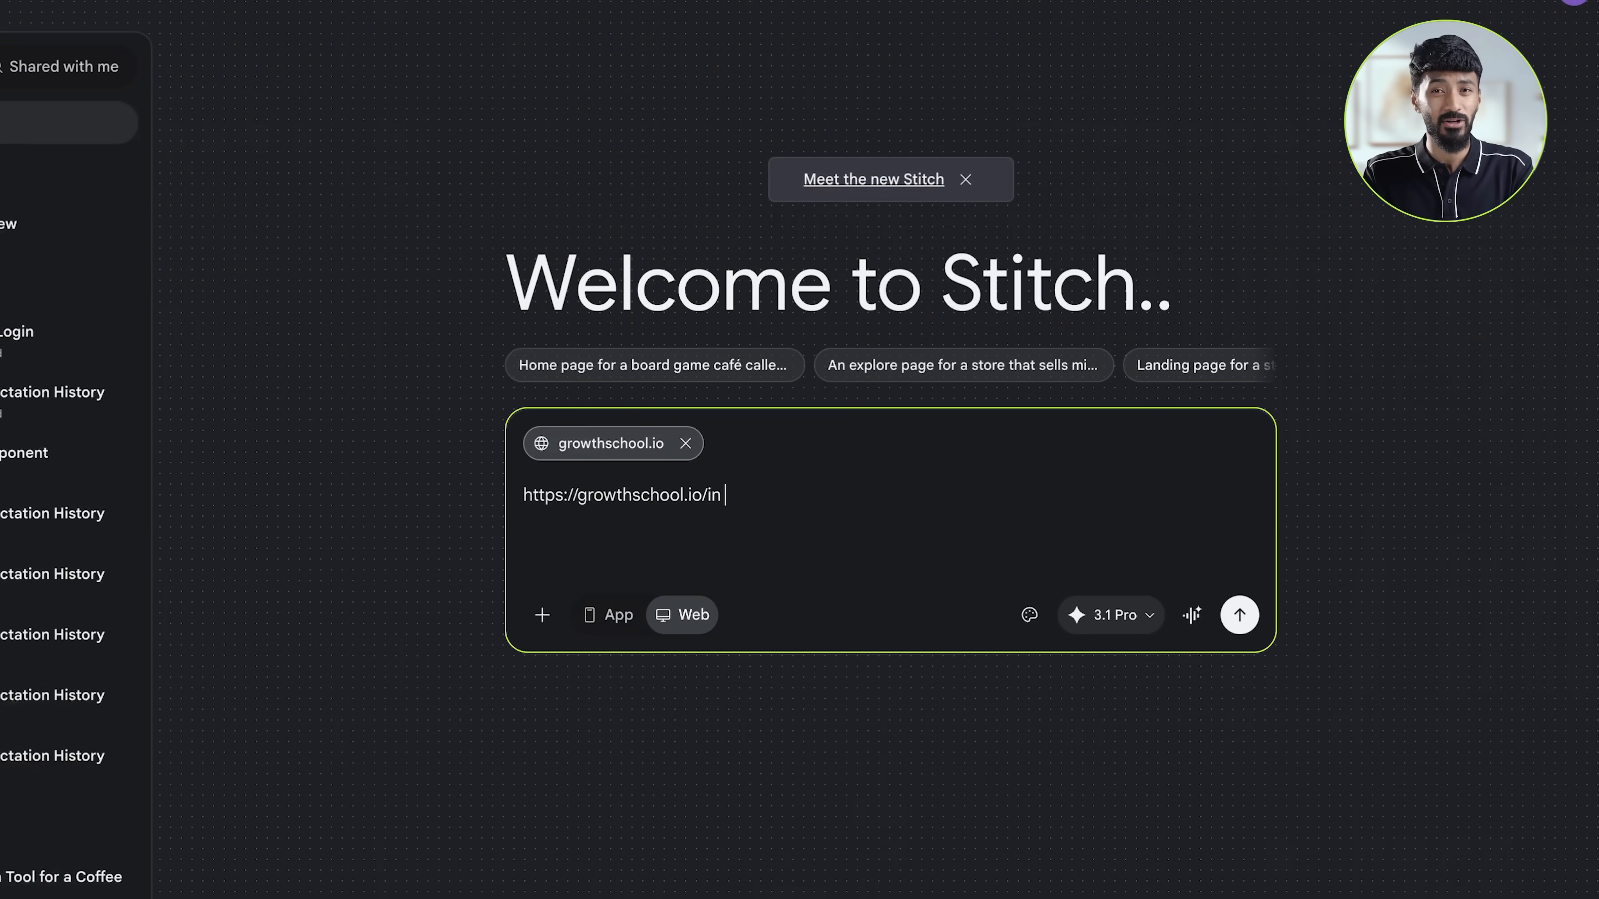
pyautogui.click(1230, 630)
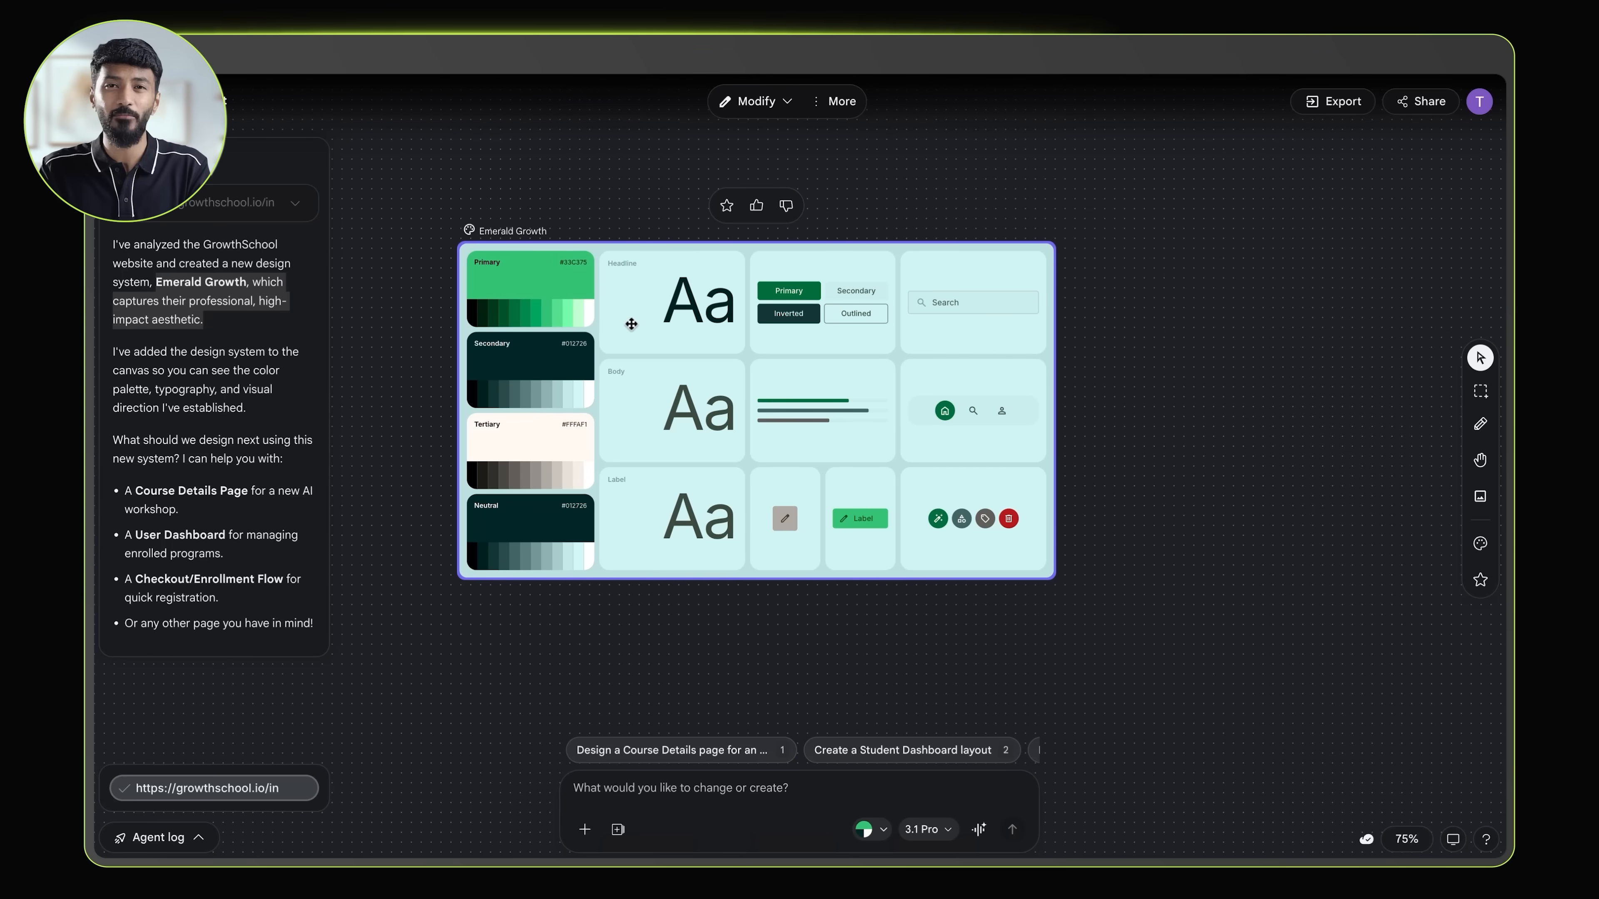
# Open the Emerald Growth design system and look through its theme mode, colors, fonts and corner radius settings.
pyautogui.doubleClick(711, 312)
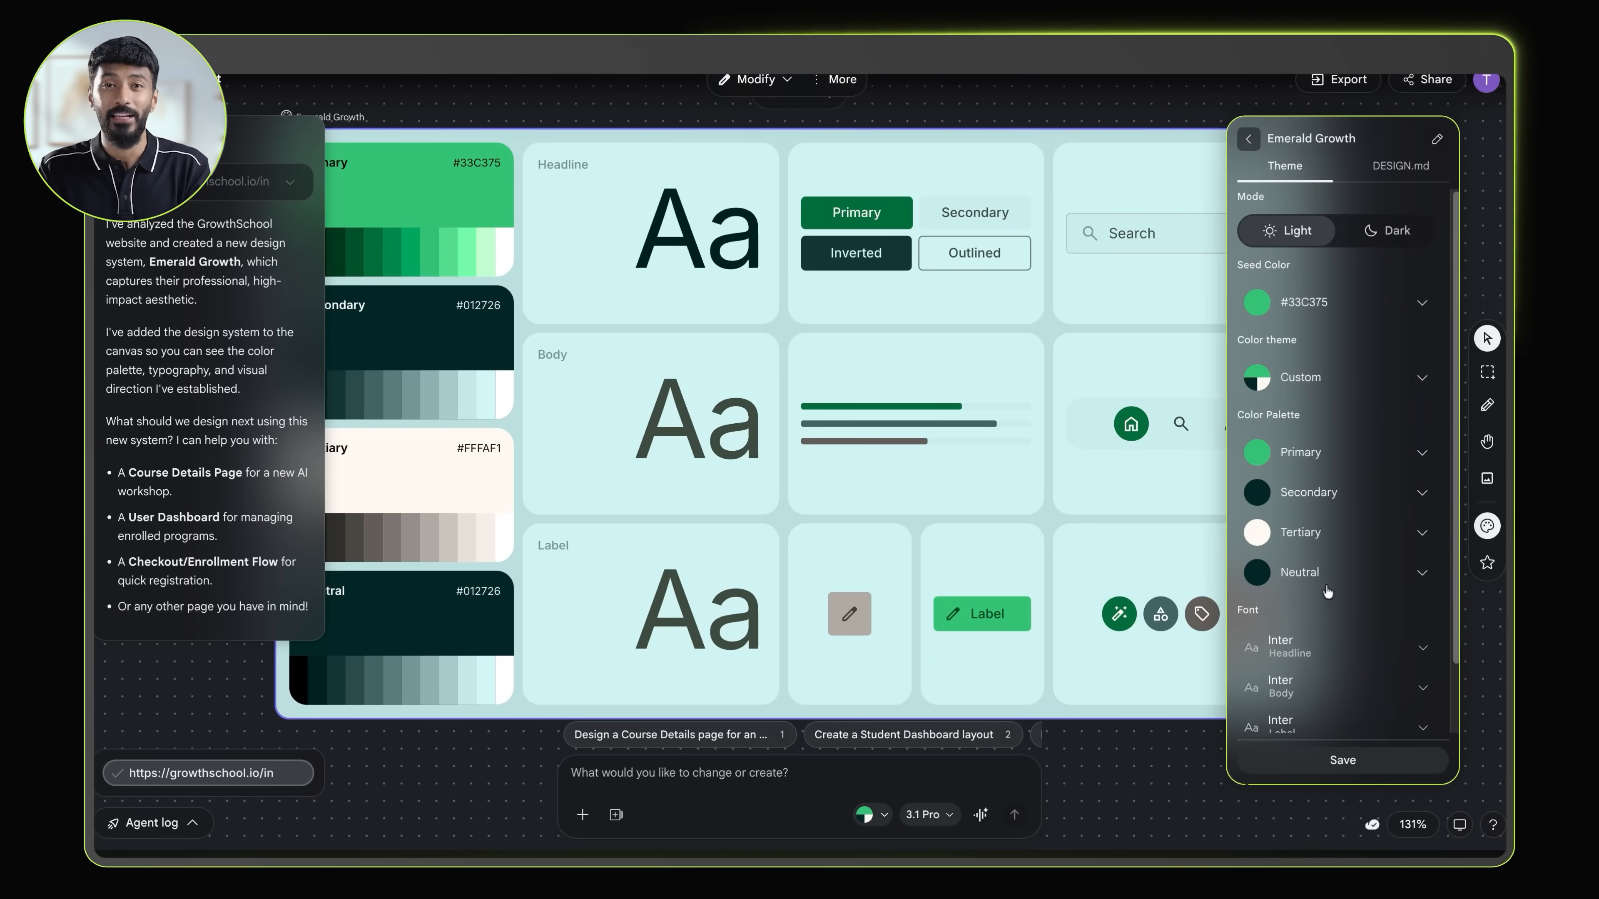
pyautogui.scroll(-2, 1327, 592)
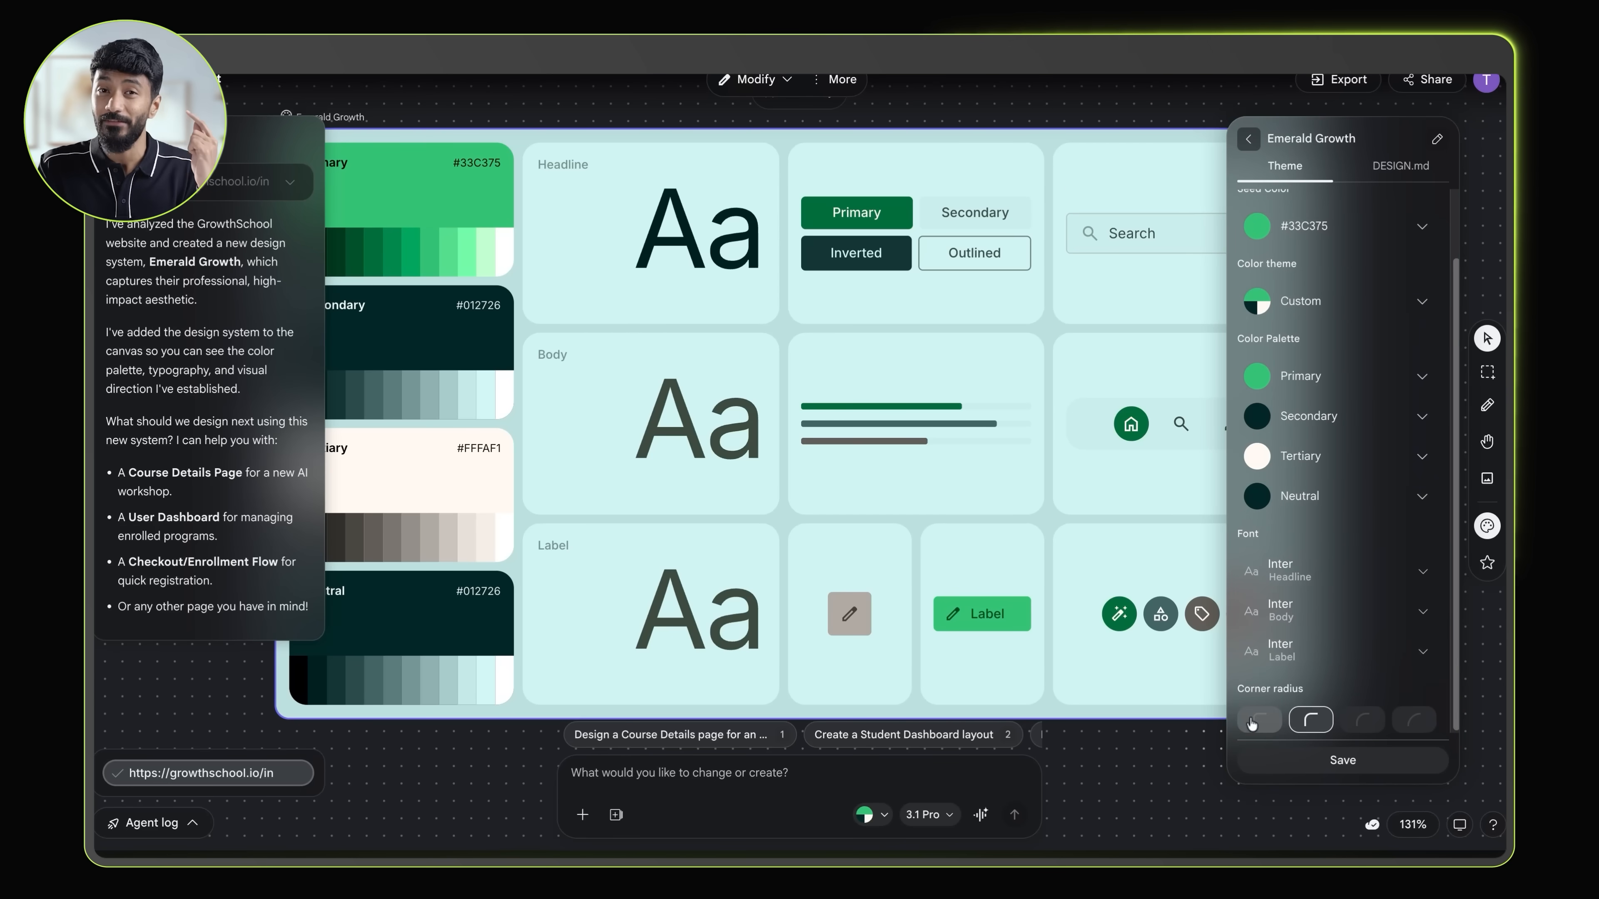
pyautogui.scroll(2, 1361, 490)
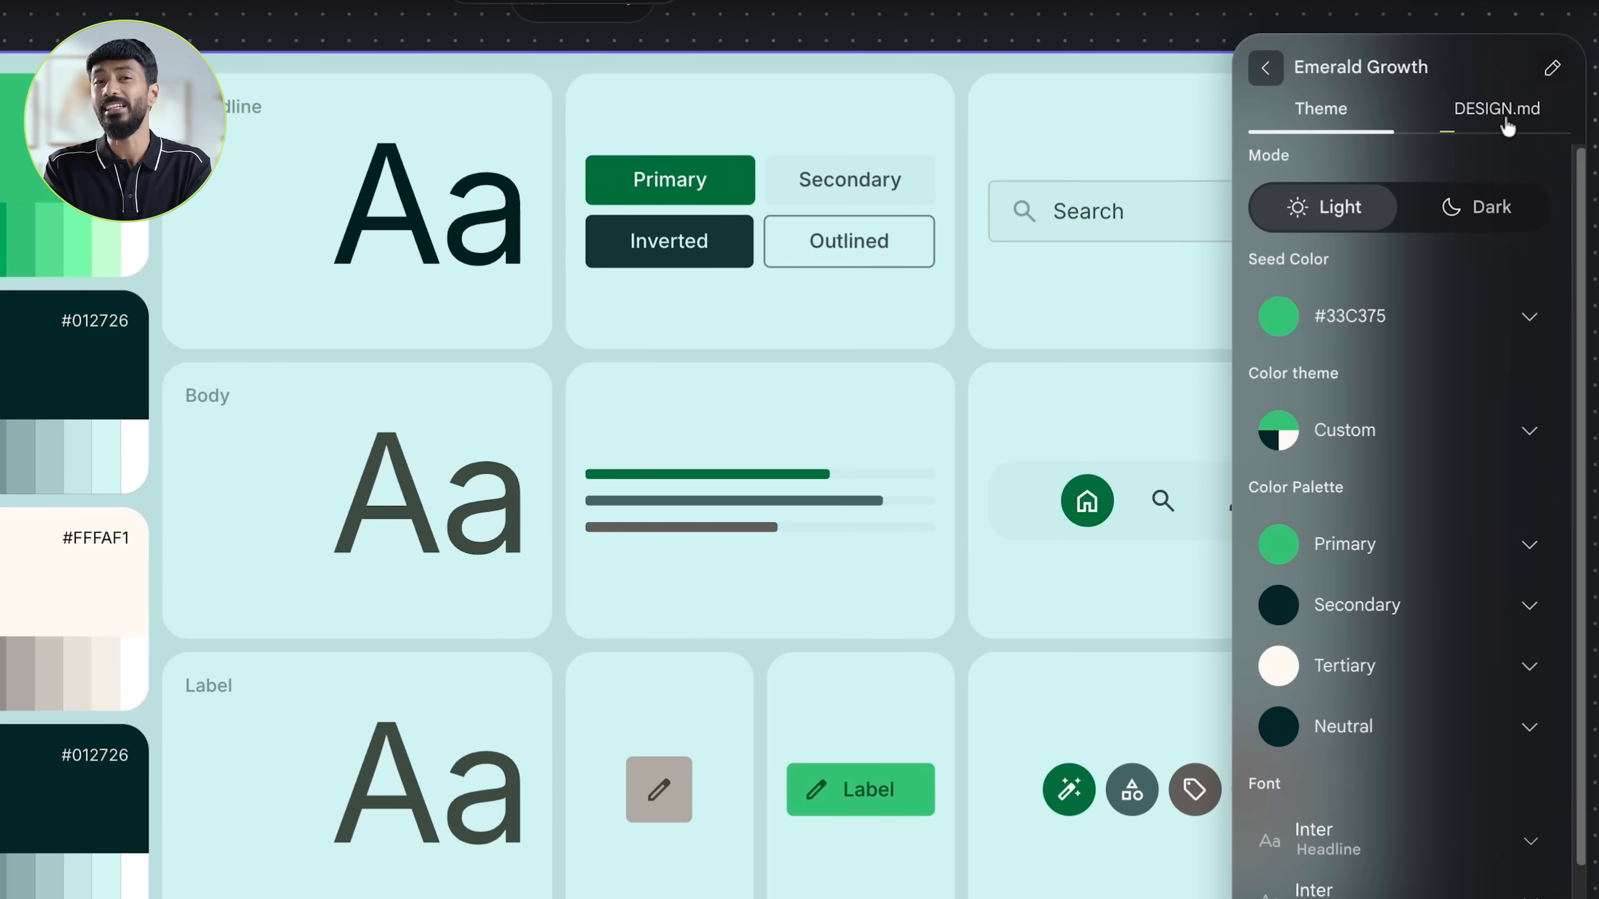
# Read through the Emerald Growth design system's DESIGN.md, including its overview, color and typography rules.
pyautogui.click(1400, 165)
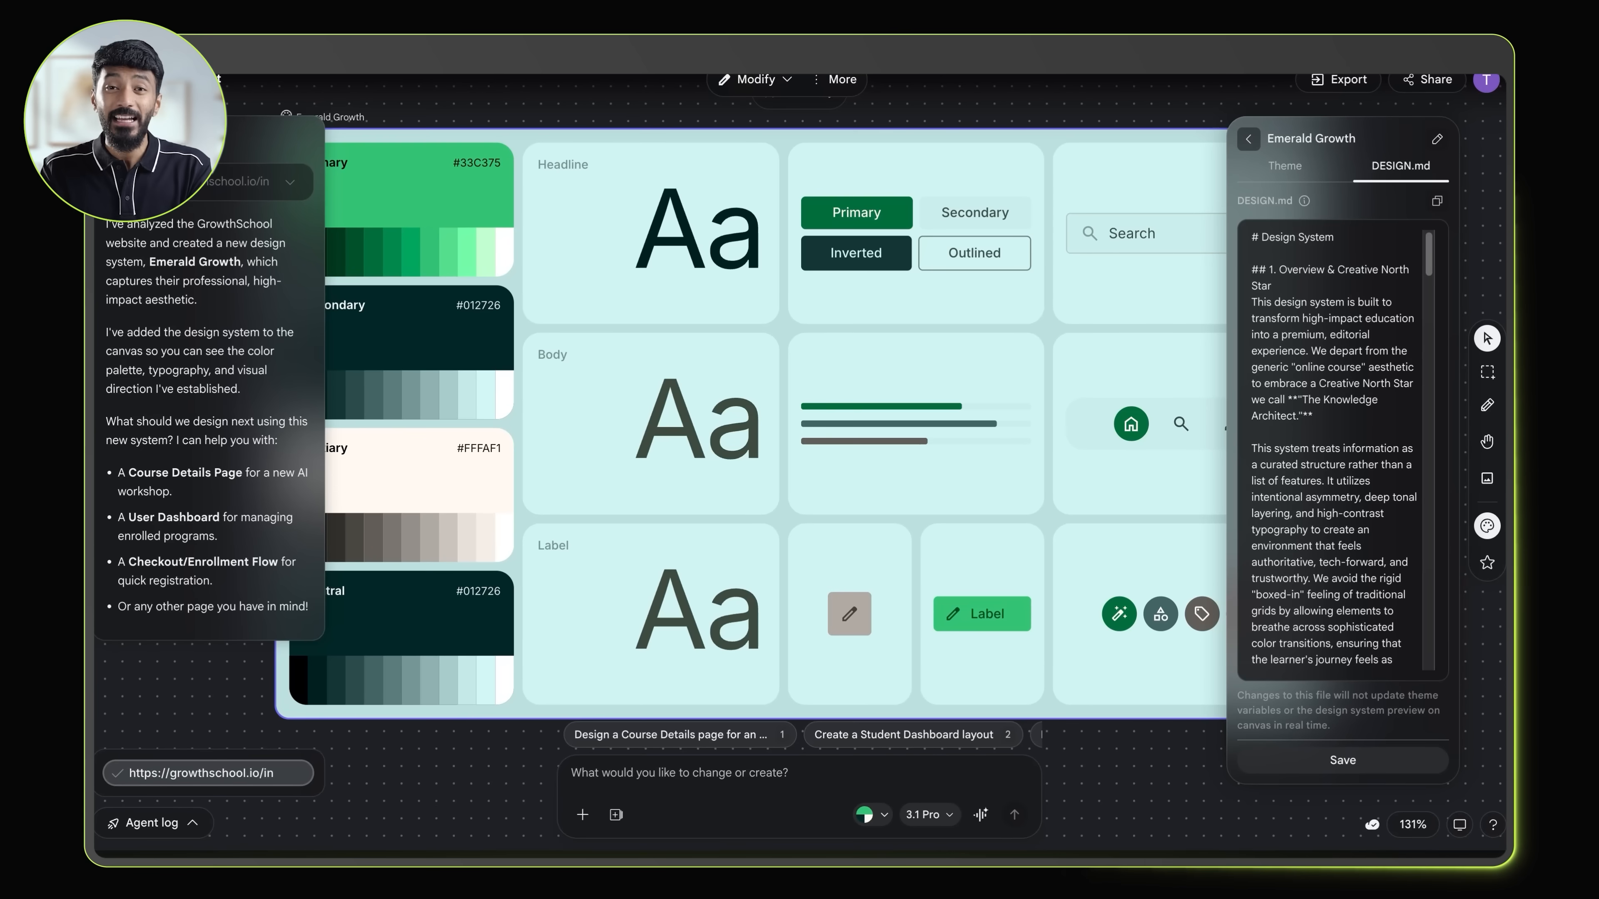
pyautogui.scroll(-5, 1397, 535)
pyautogui.scroll(-5, 1331, 451)
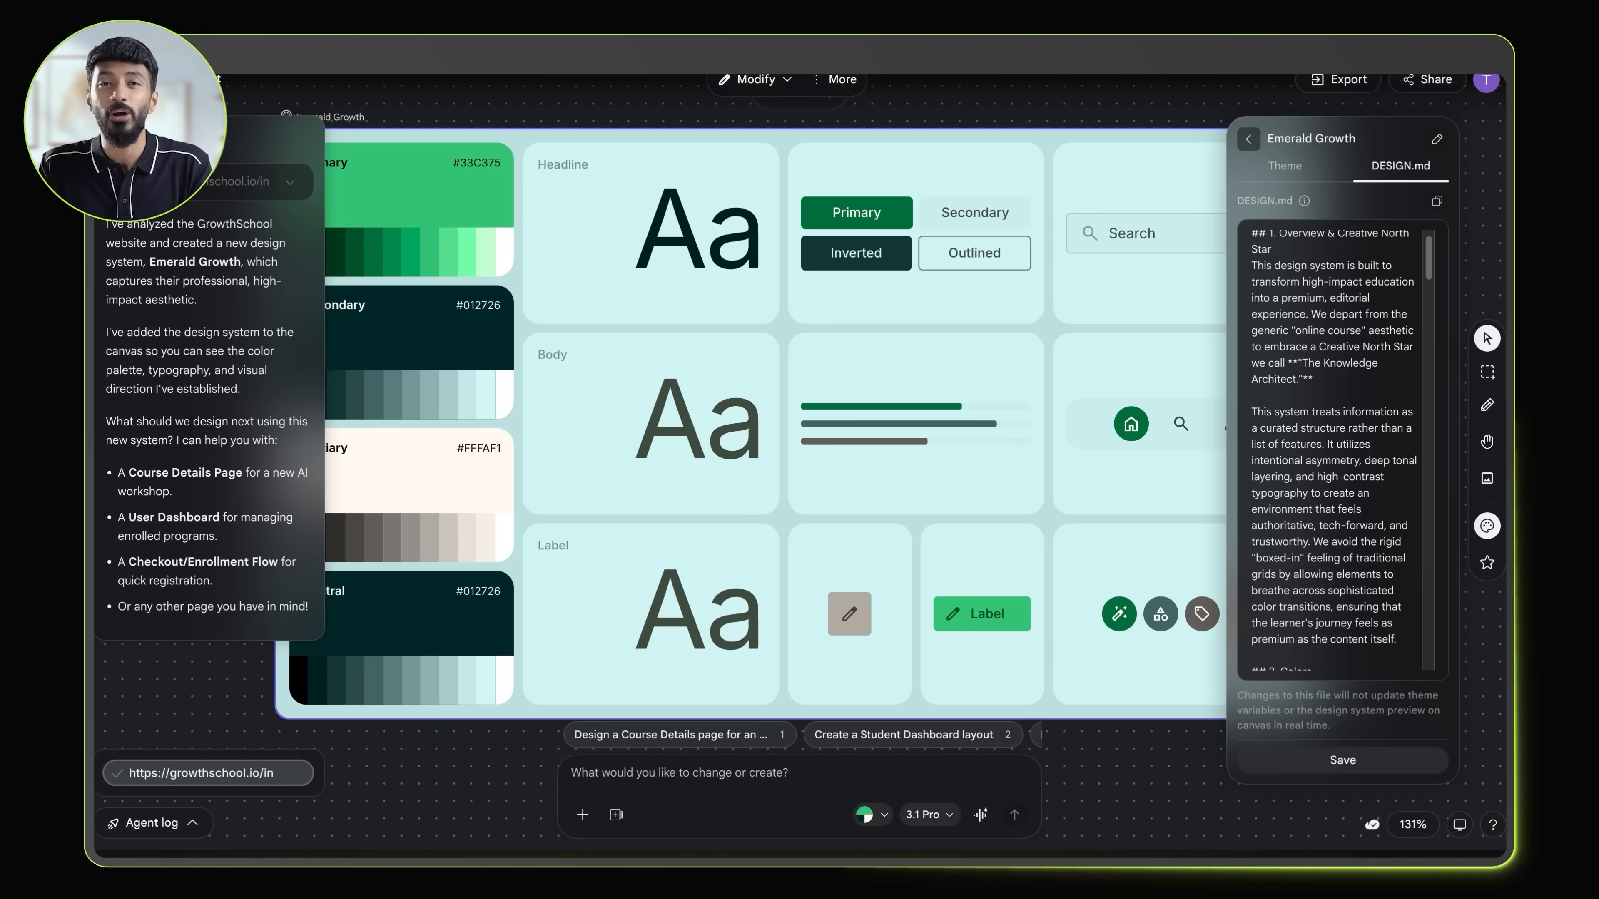
pyautogui.scroll(-5, 1334, 451)
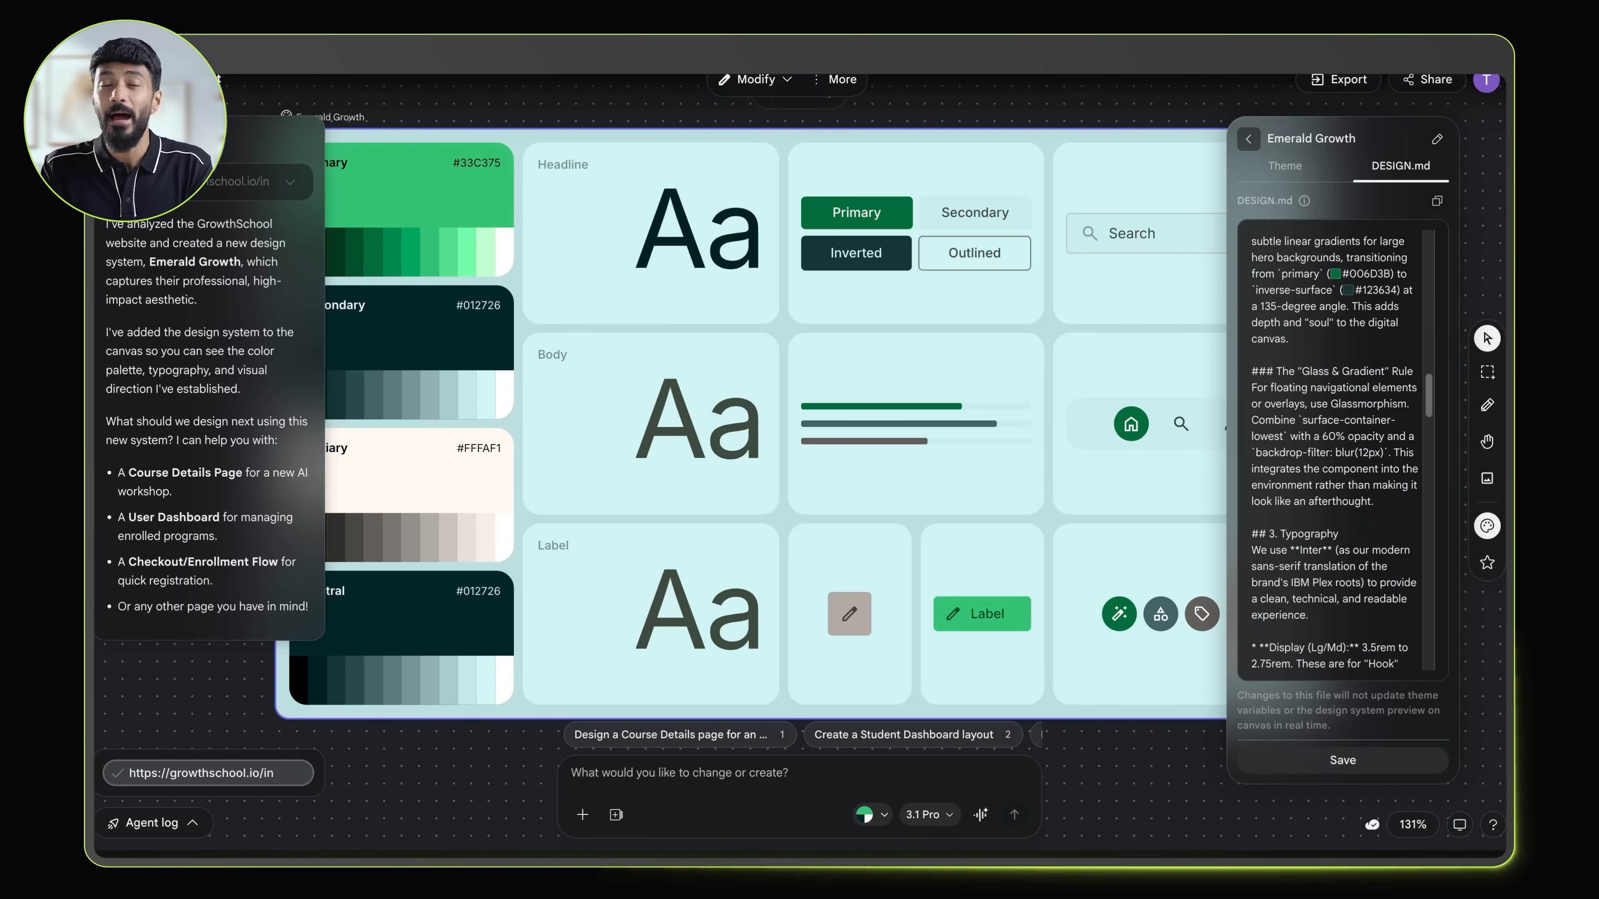
pyautogui.scroll(-5, 1335, 450)
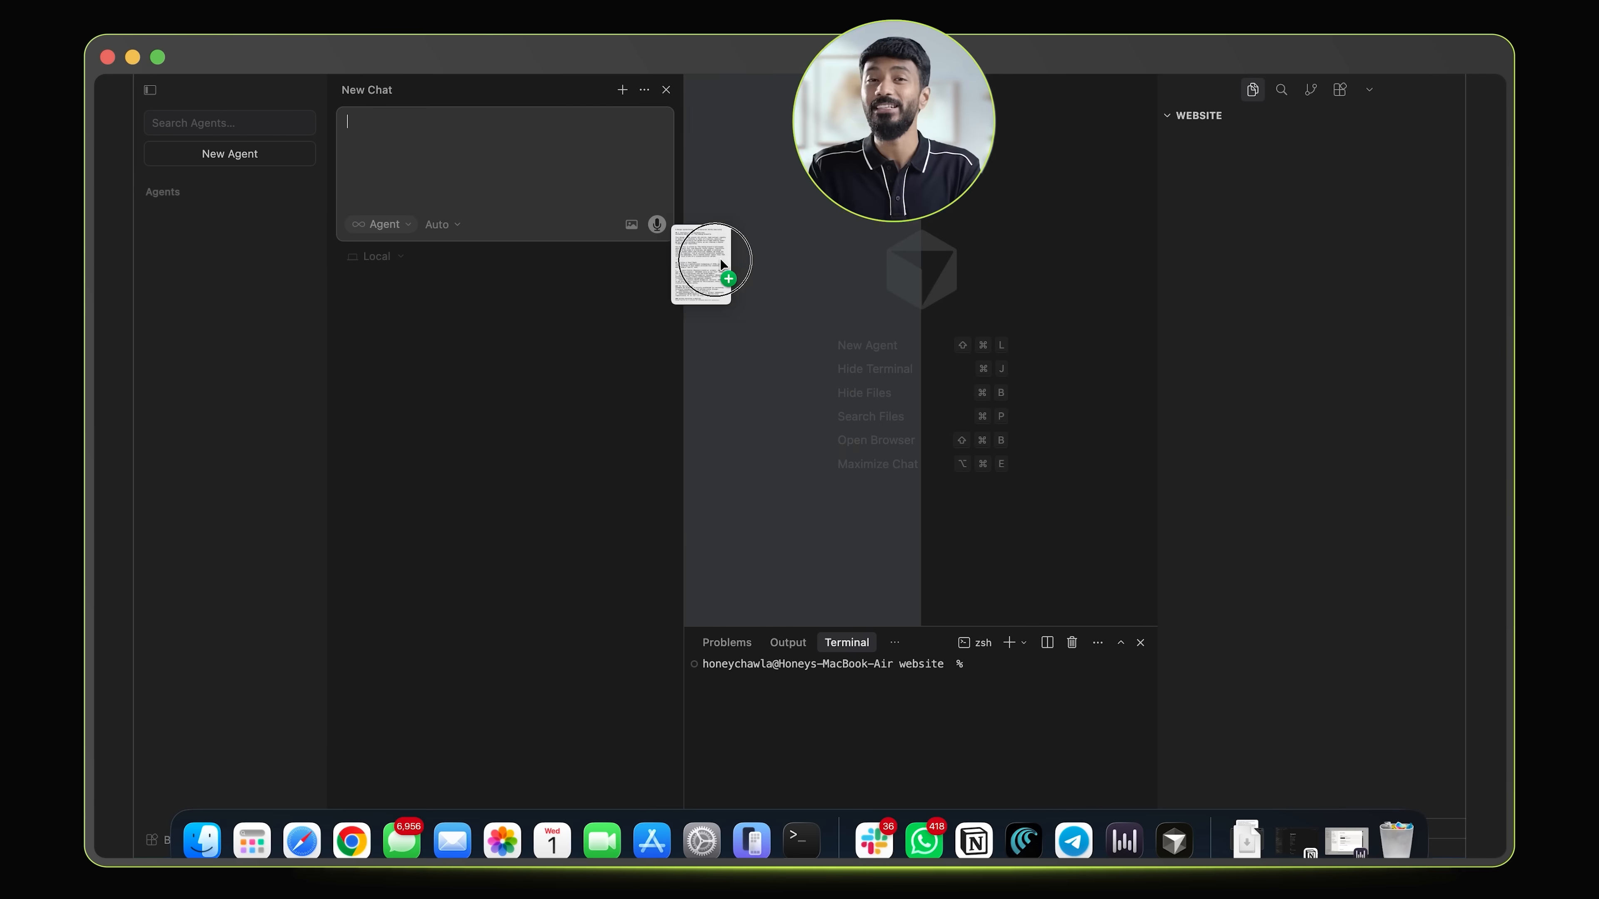
# Attach the design markdown file to a new chat in Cursor and to the project prompt in Replit, previewing its contents.
pyautogui.moveTo(721, 261); pyautogui.dragTo(615, 184)
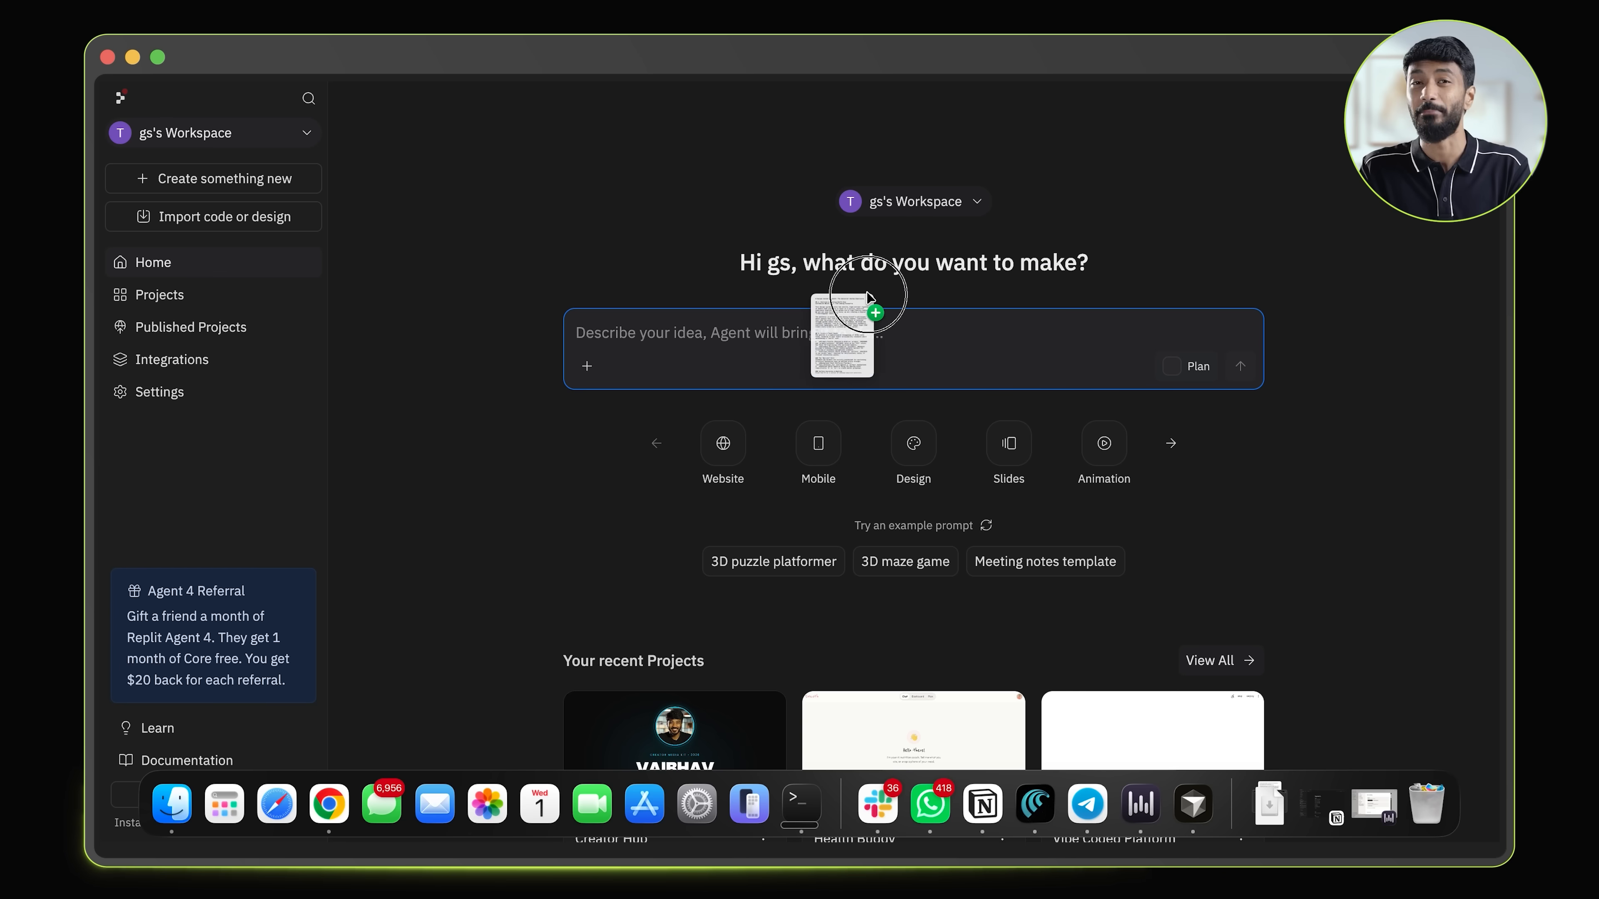
pyautogui.moveTo(874, 315); pyautogui.dragTo(874, 323)
pyautogui.click(609, 372)
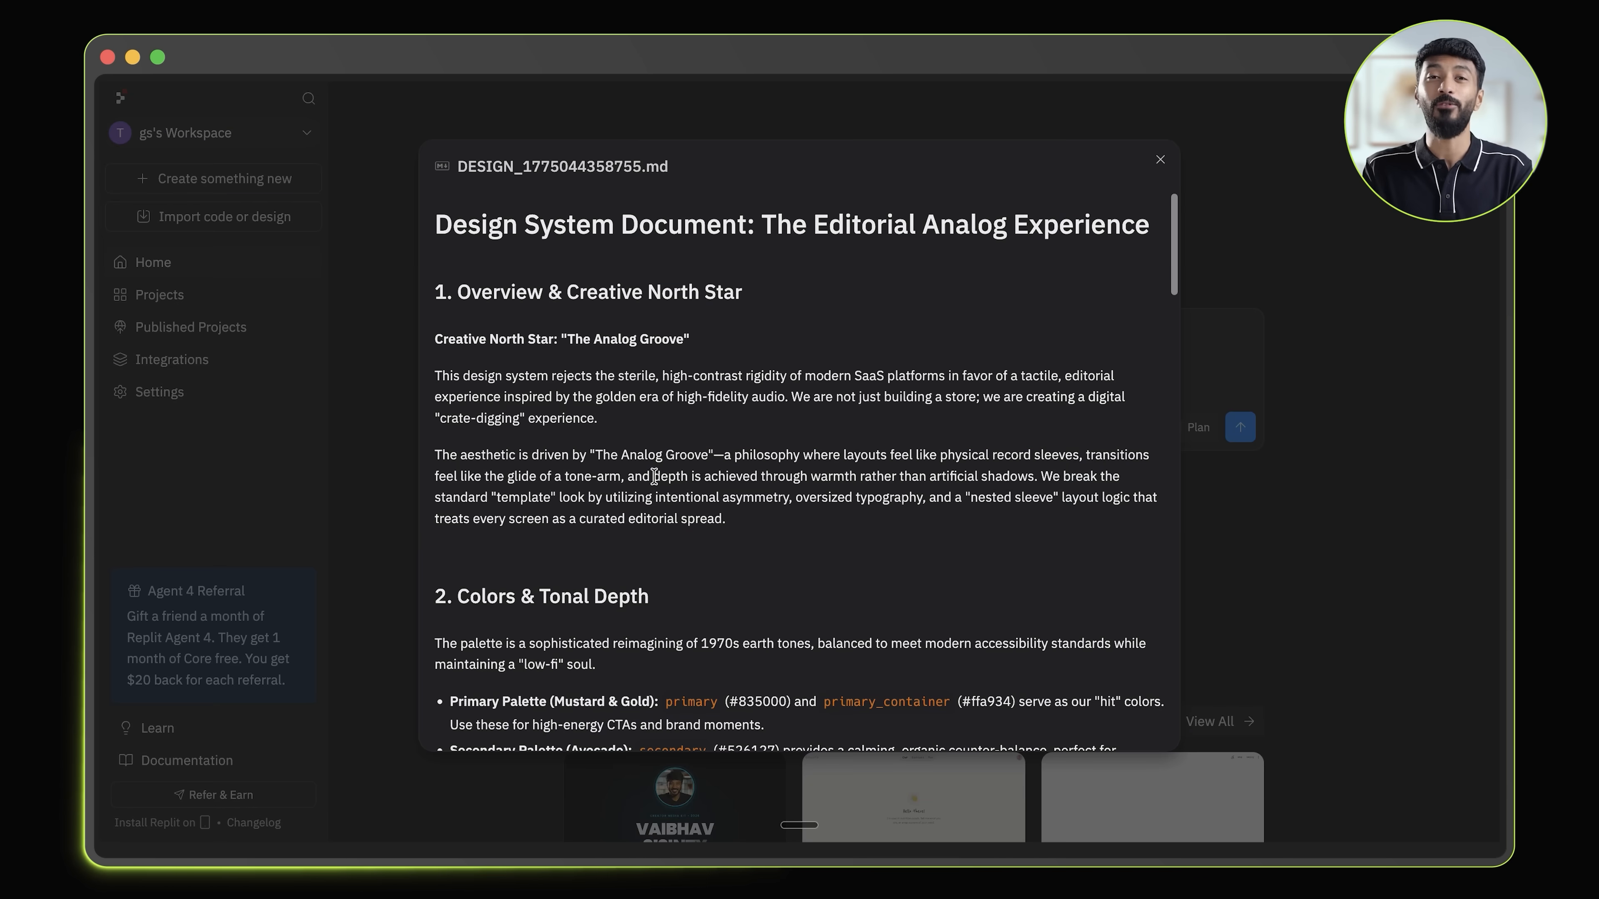
pyautogui.click(1161, 169)
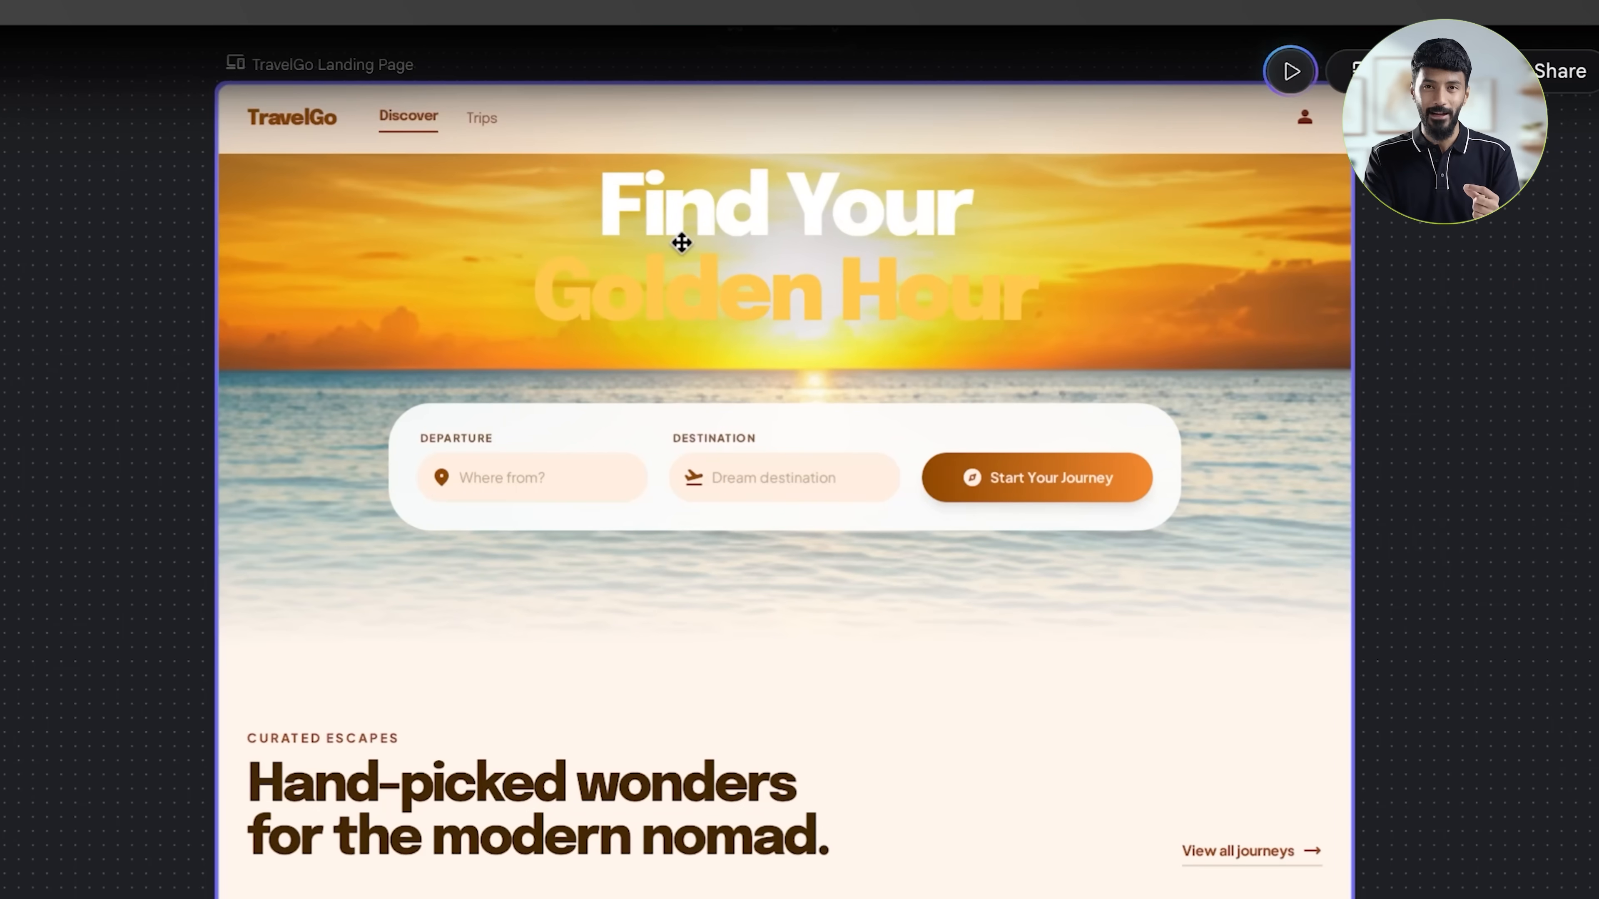
# Select the TravelGo Landing Page in Stitch and improve the "Find Your Golden Hour" headline's readability through a live voice session.
pyautogui.click(682, 242)
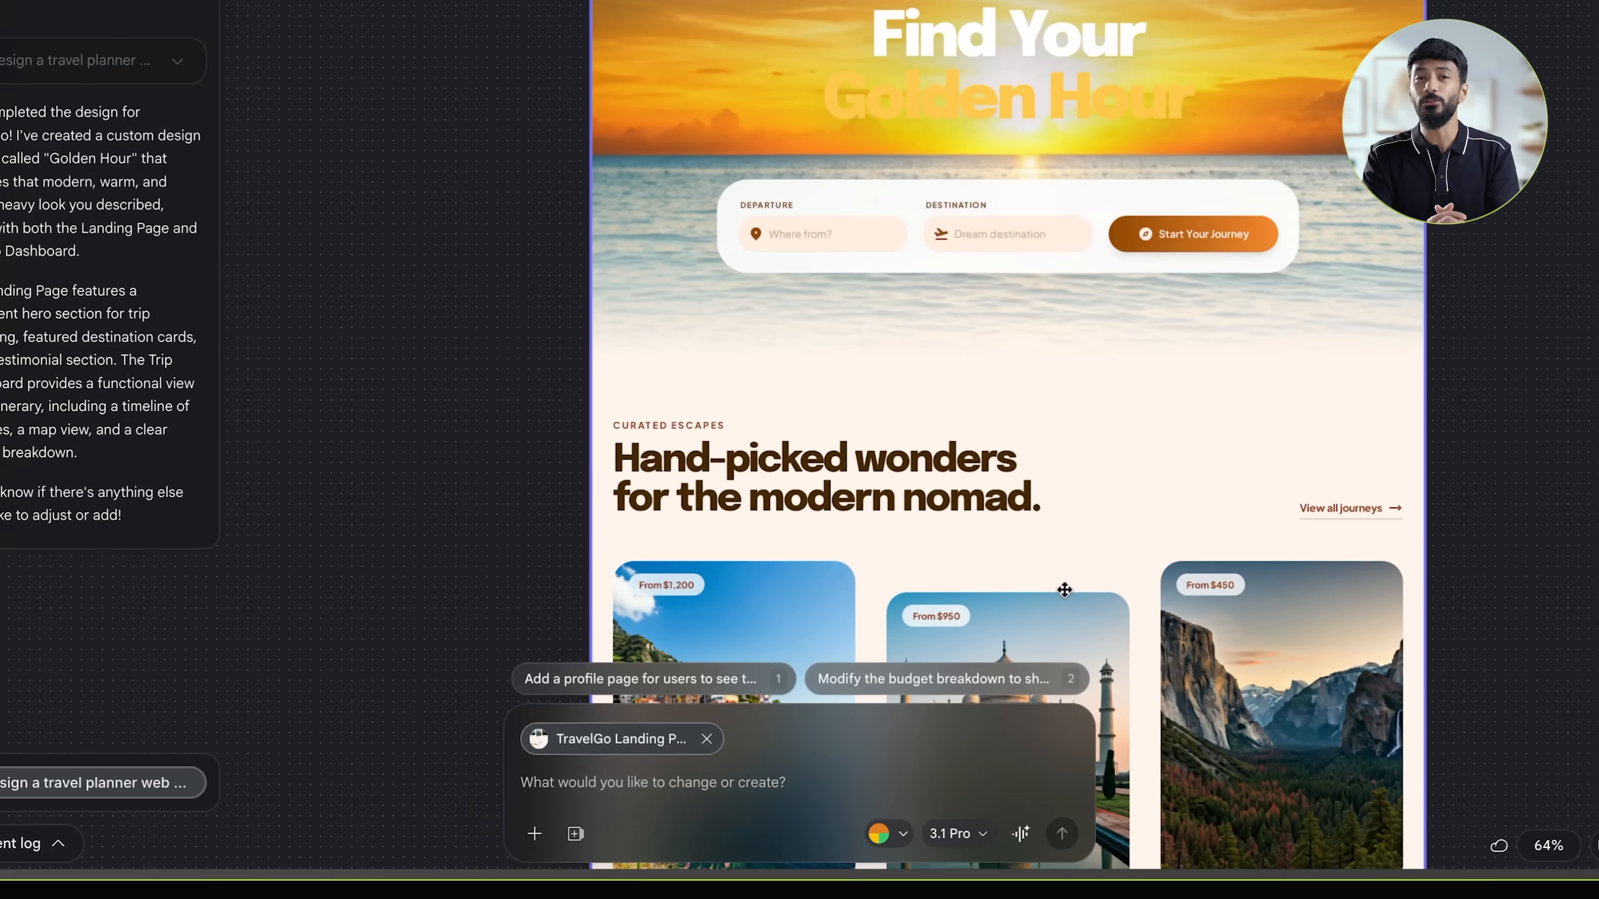
pyautogui.click(1020, 833)
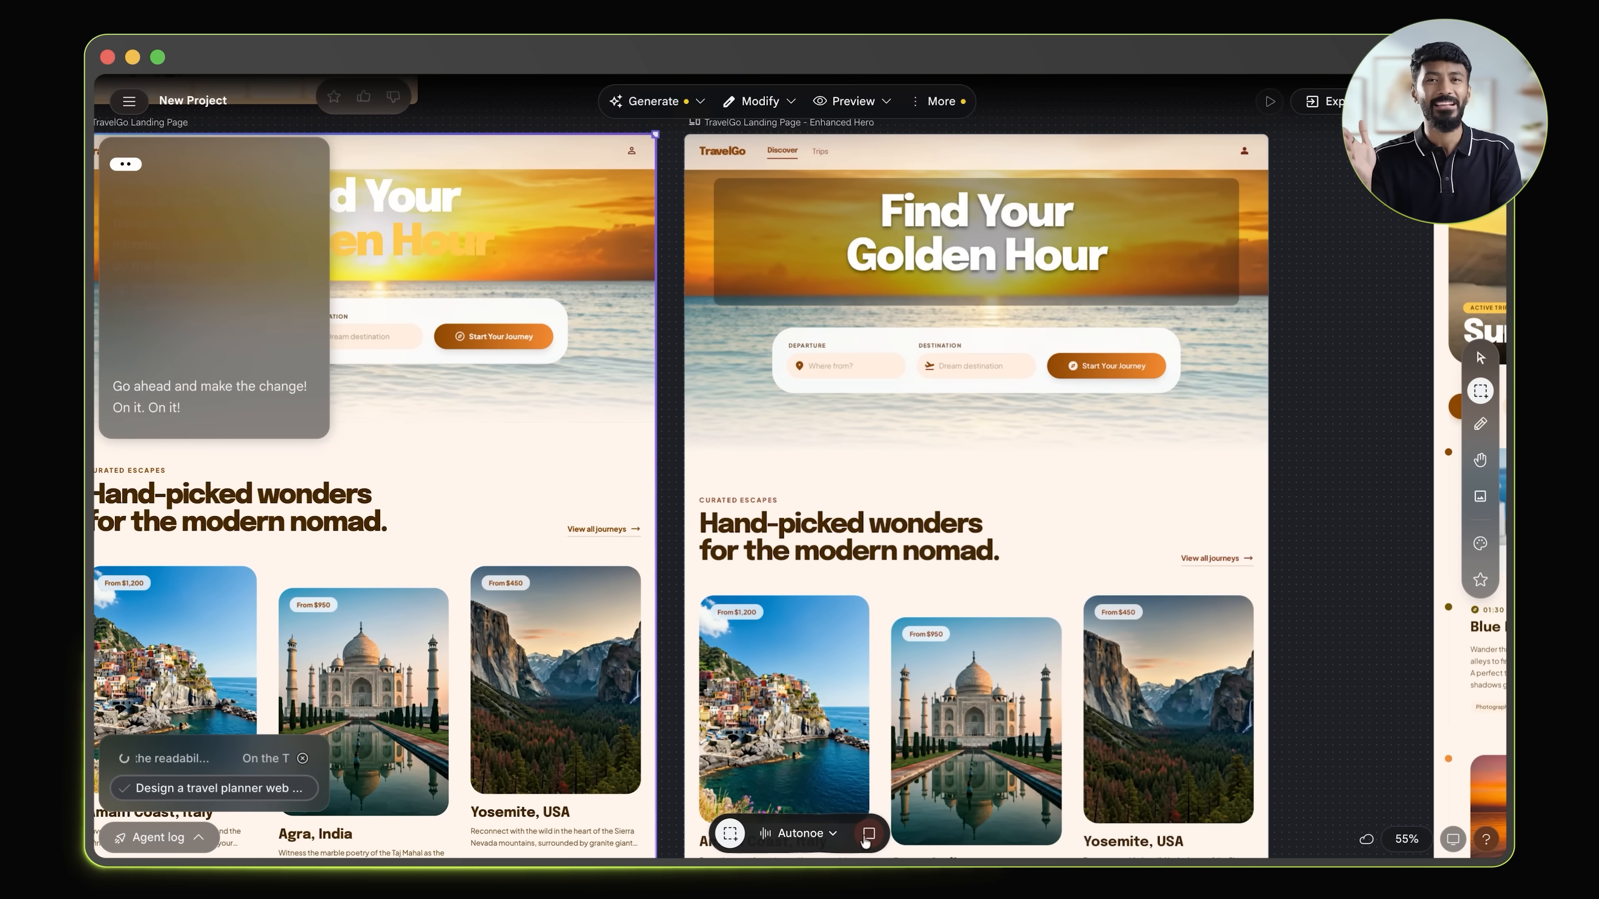
pyautogui.click(866, 836)
pyautogui.scroll(2, 868, 648)
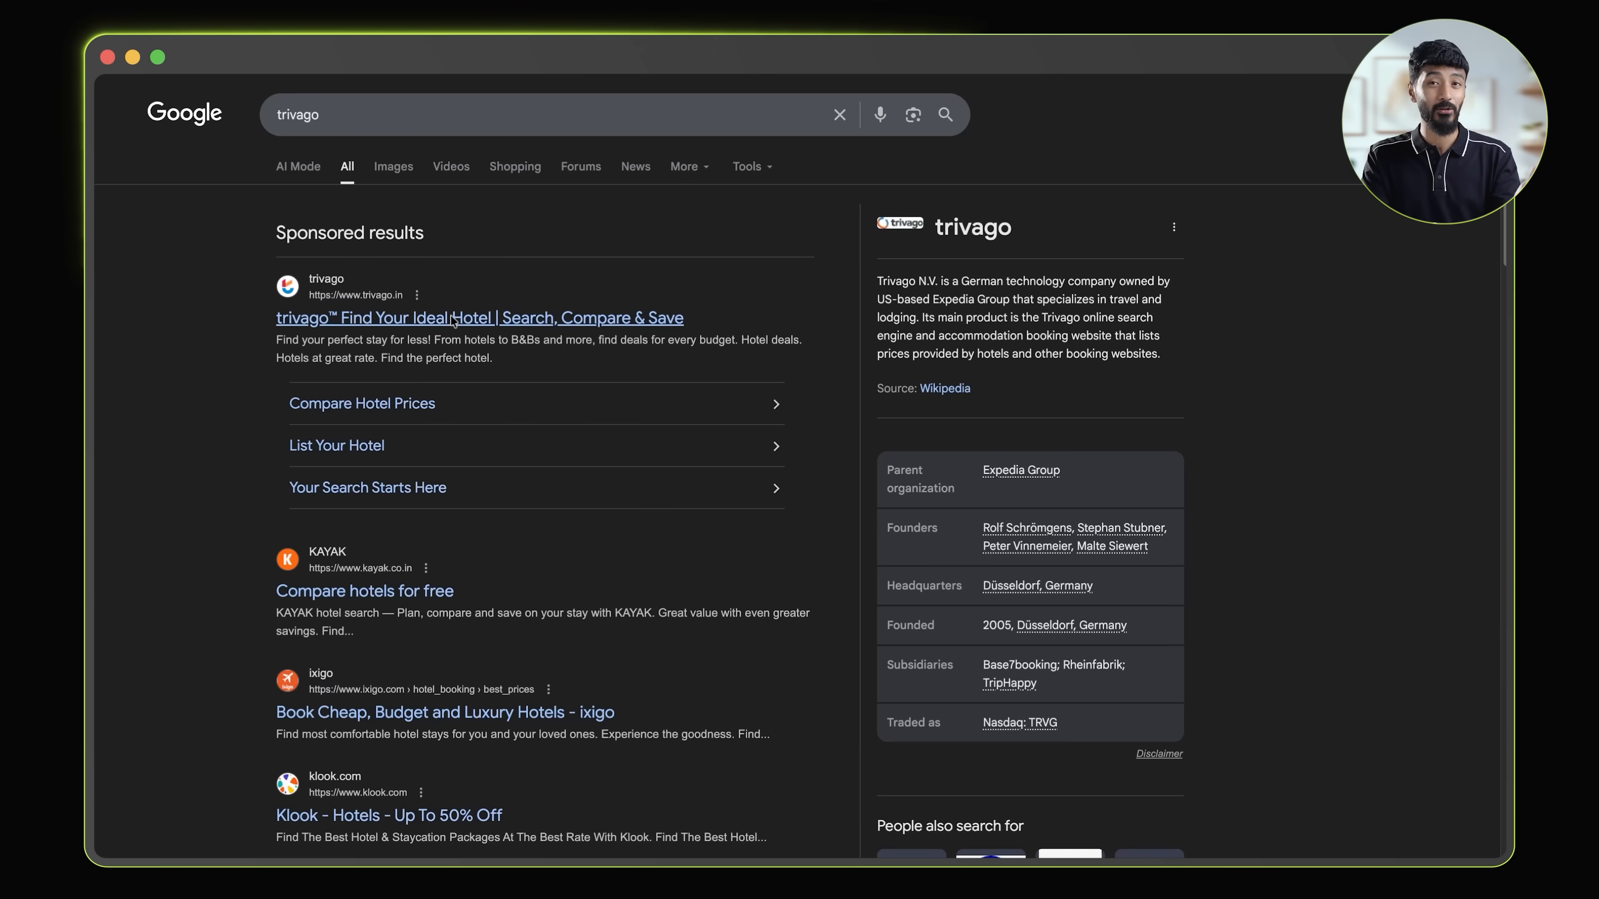
pyautogui.click(452, 319)
pyautogui.scroll(-5, 583, 339)
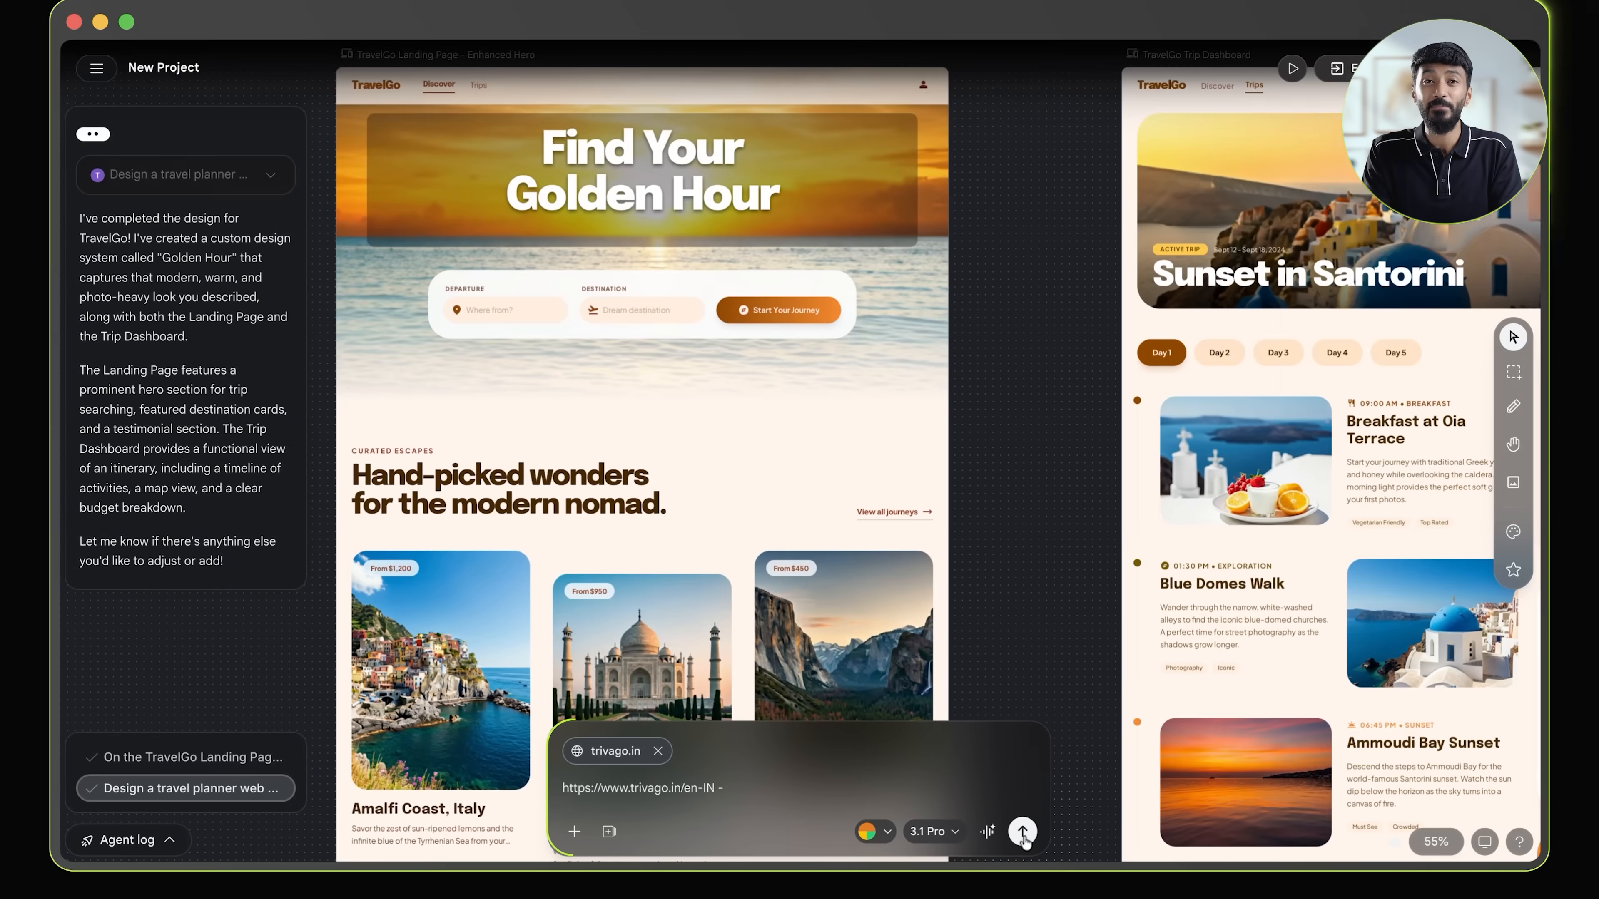
pyautogui.click(1135, 855)
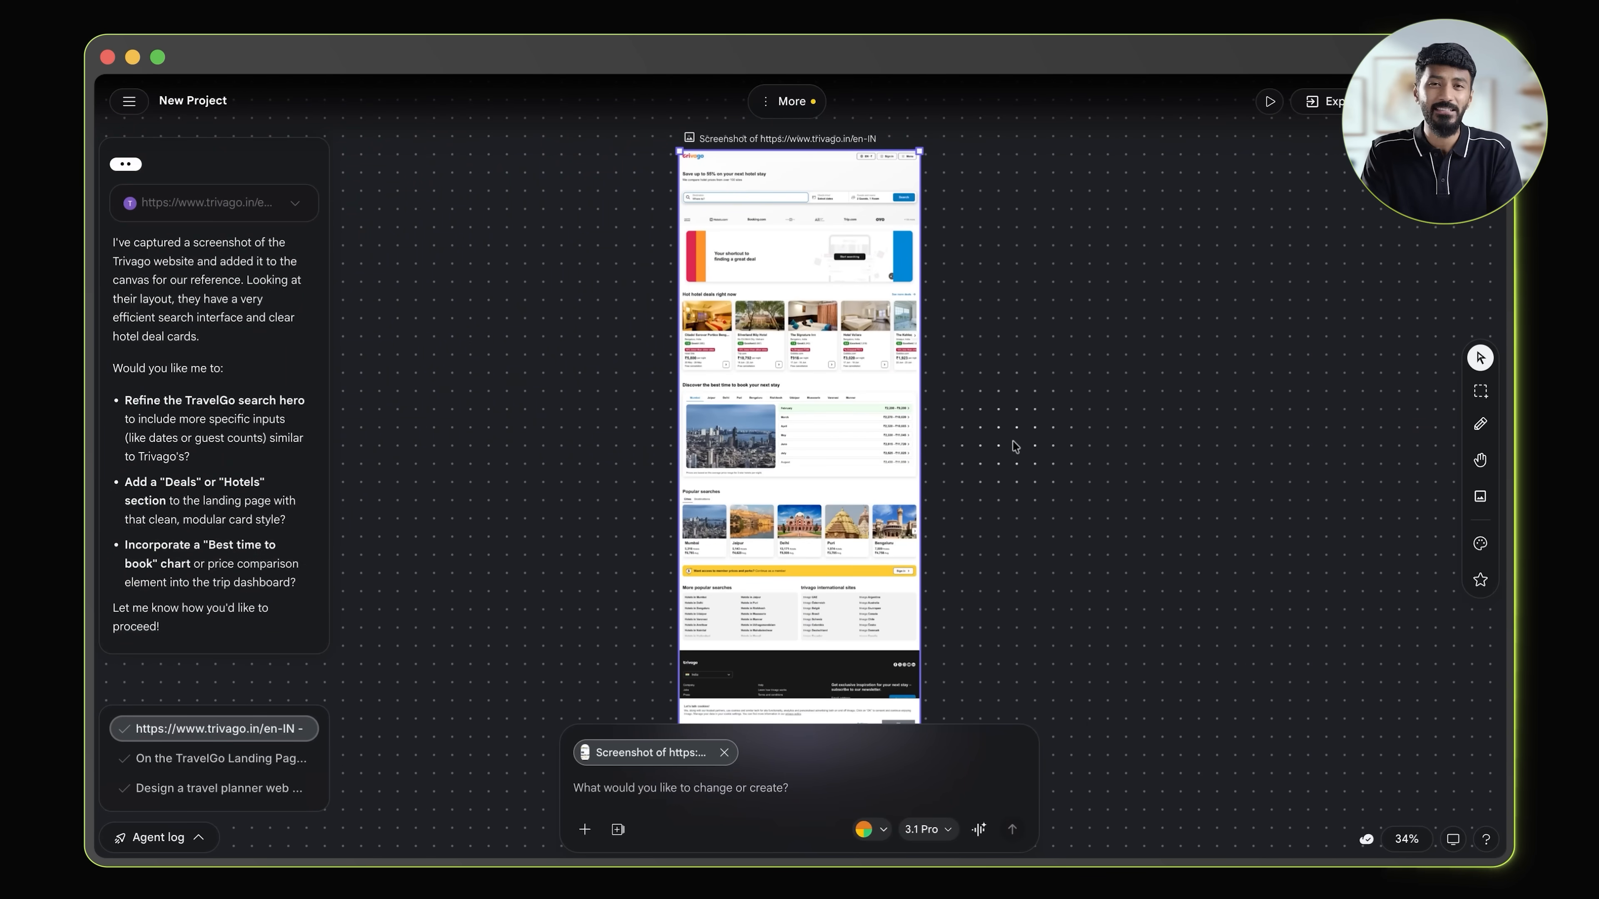
# Submit the prompt asking for more specific search inputs, a small deals section, a hotel section and a price comparison element.
pyautogui.scroll(-1, 1013, 446)
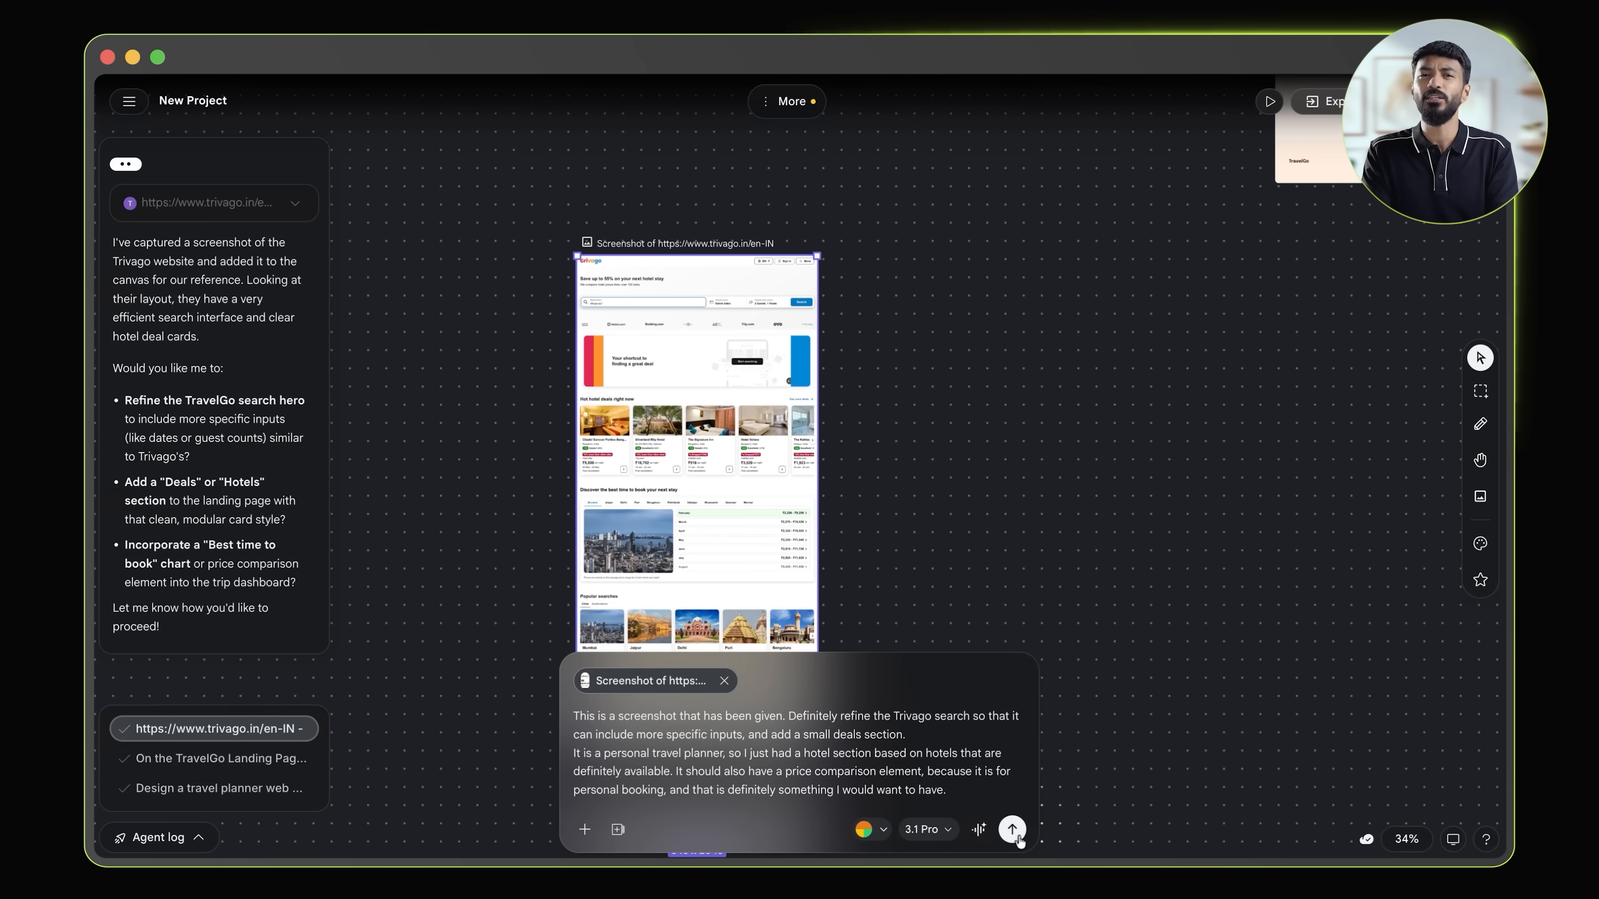
pyautogui.click(1013, 829)
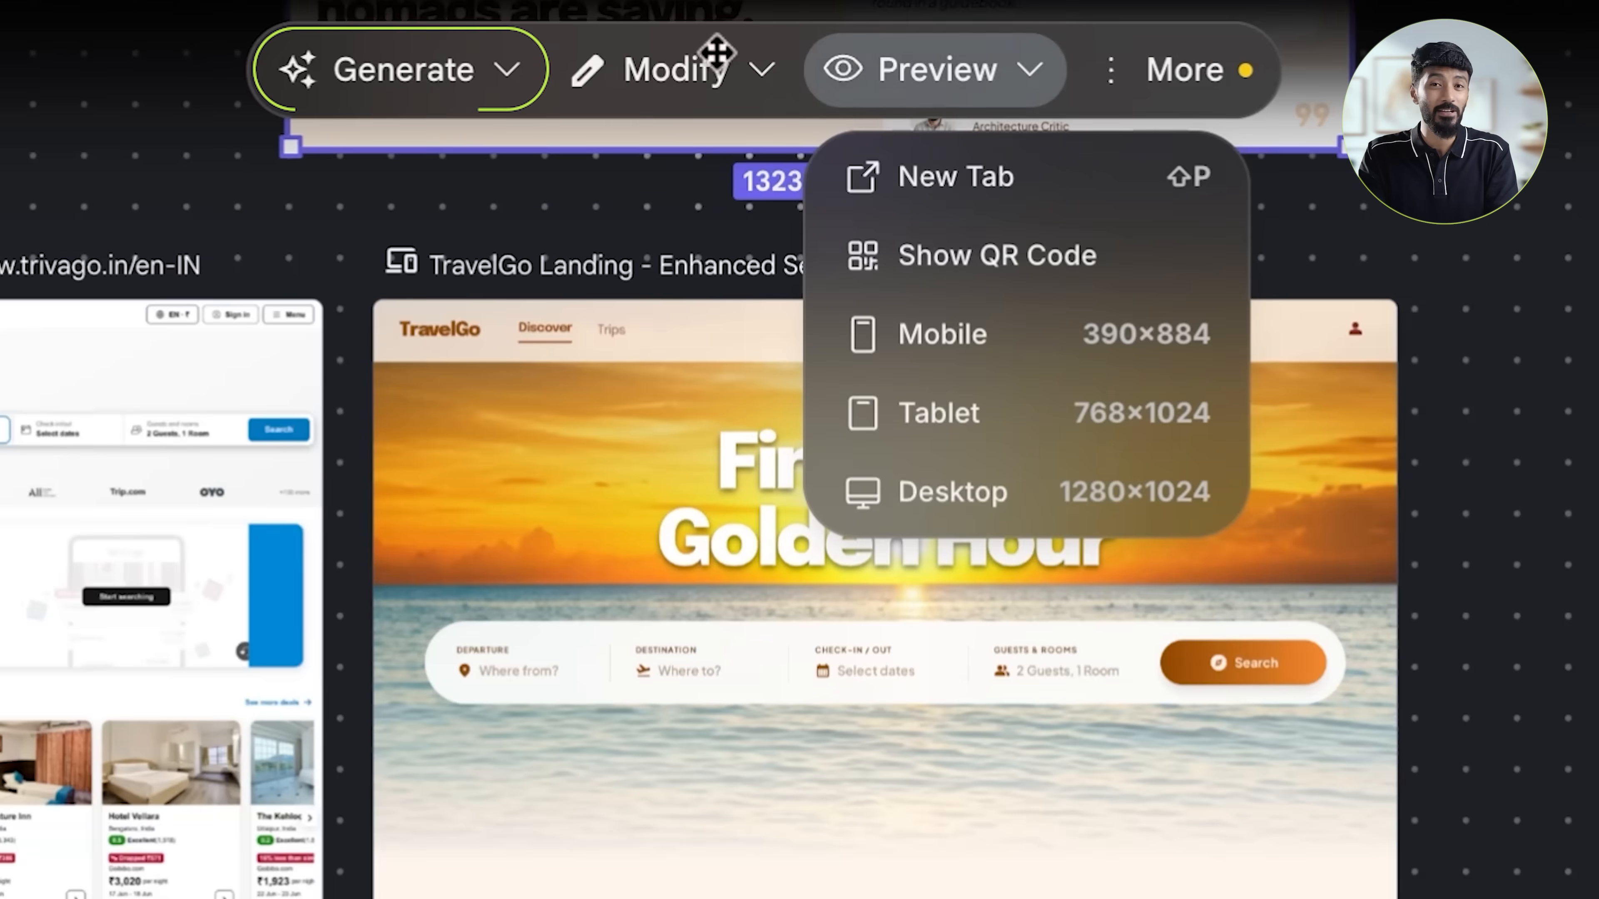
# Generate variations of the TravelGo Landing Page - Enhanced Hero screen.
pyautogui.moveTo(690, 100)
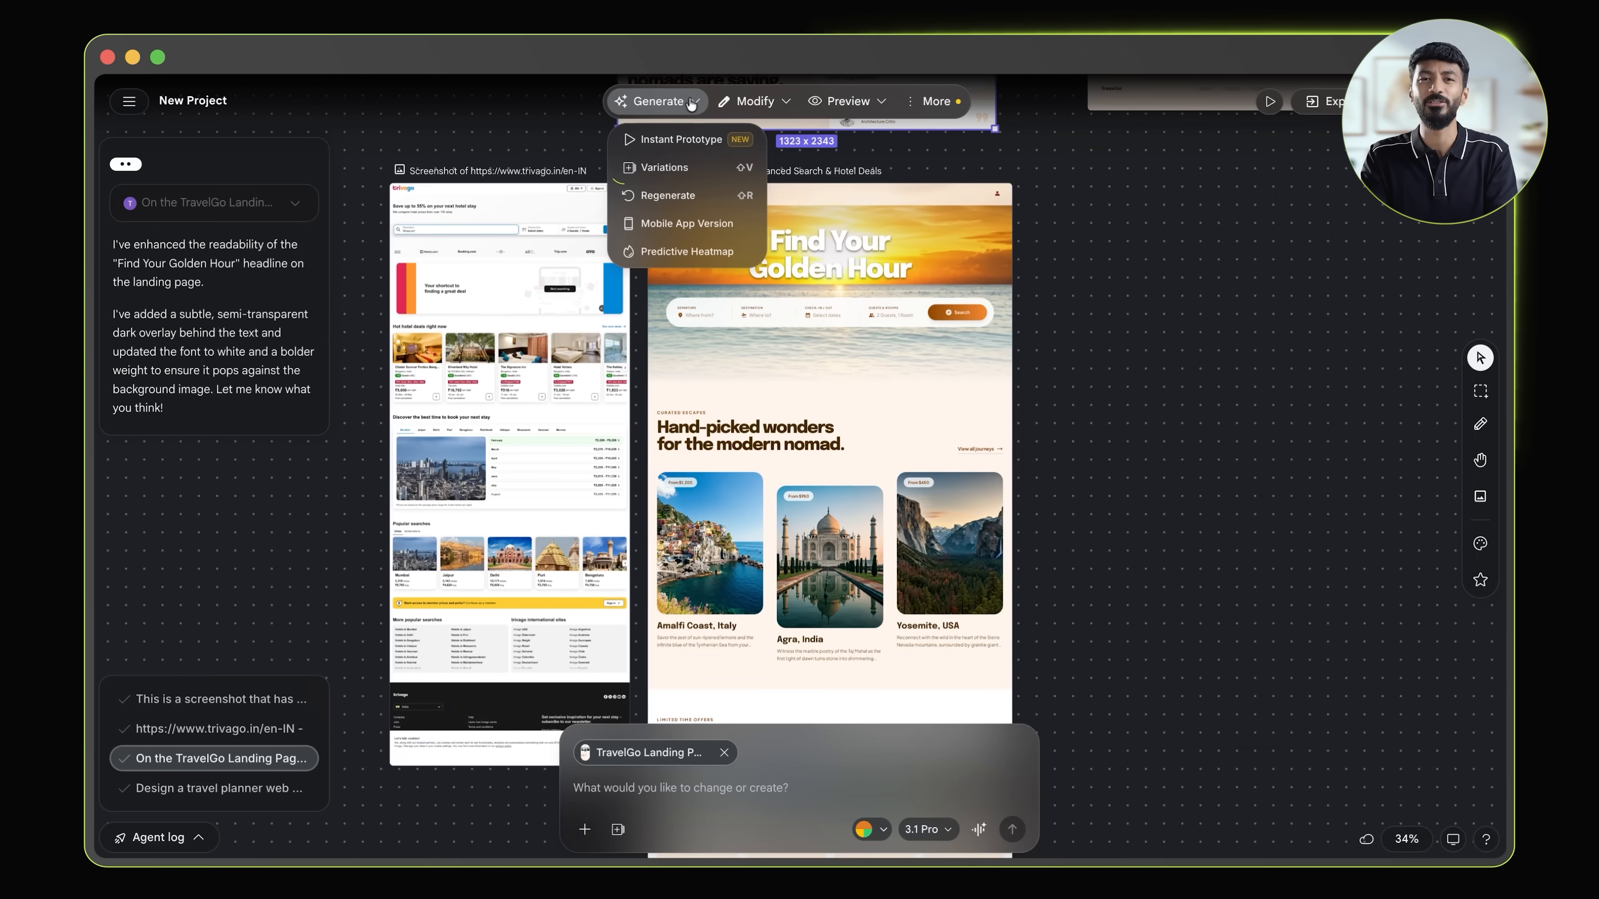
pyautogui.click(441, 255)
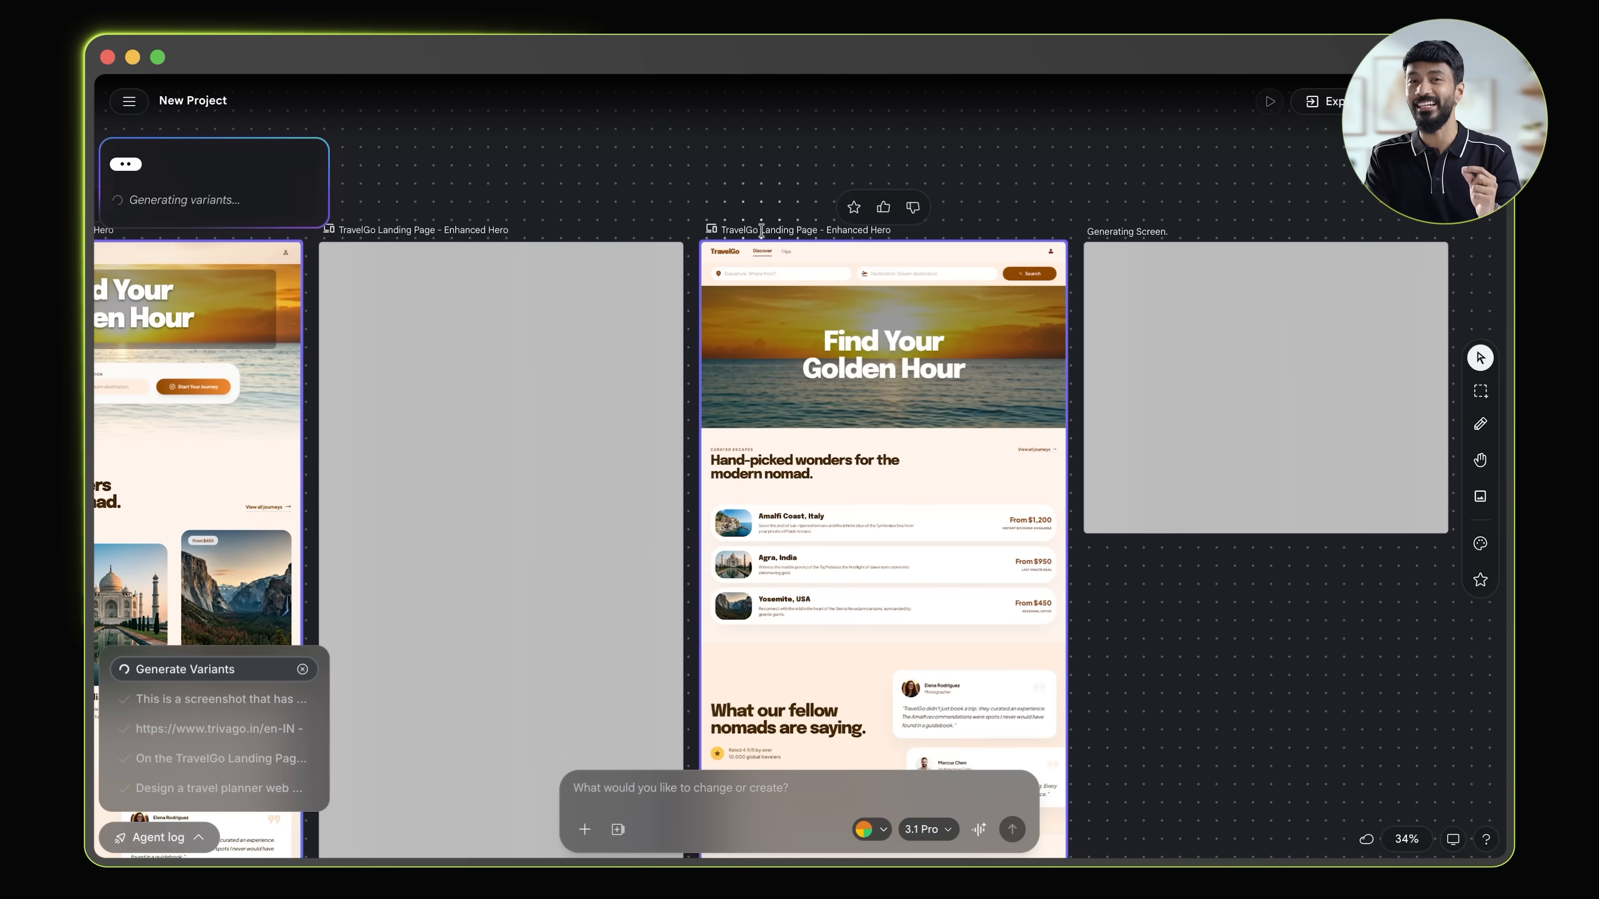
pyautogui.scroll(-5, 953, 154)
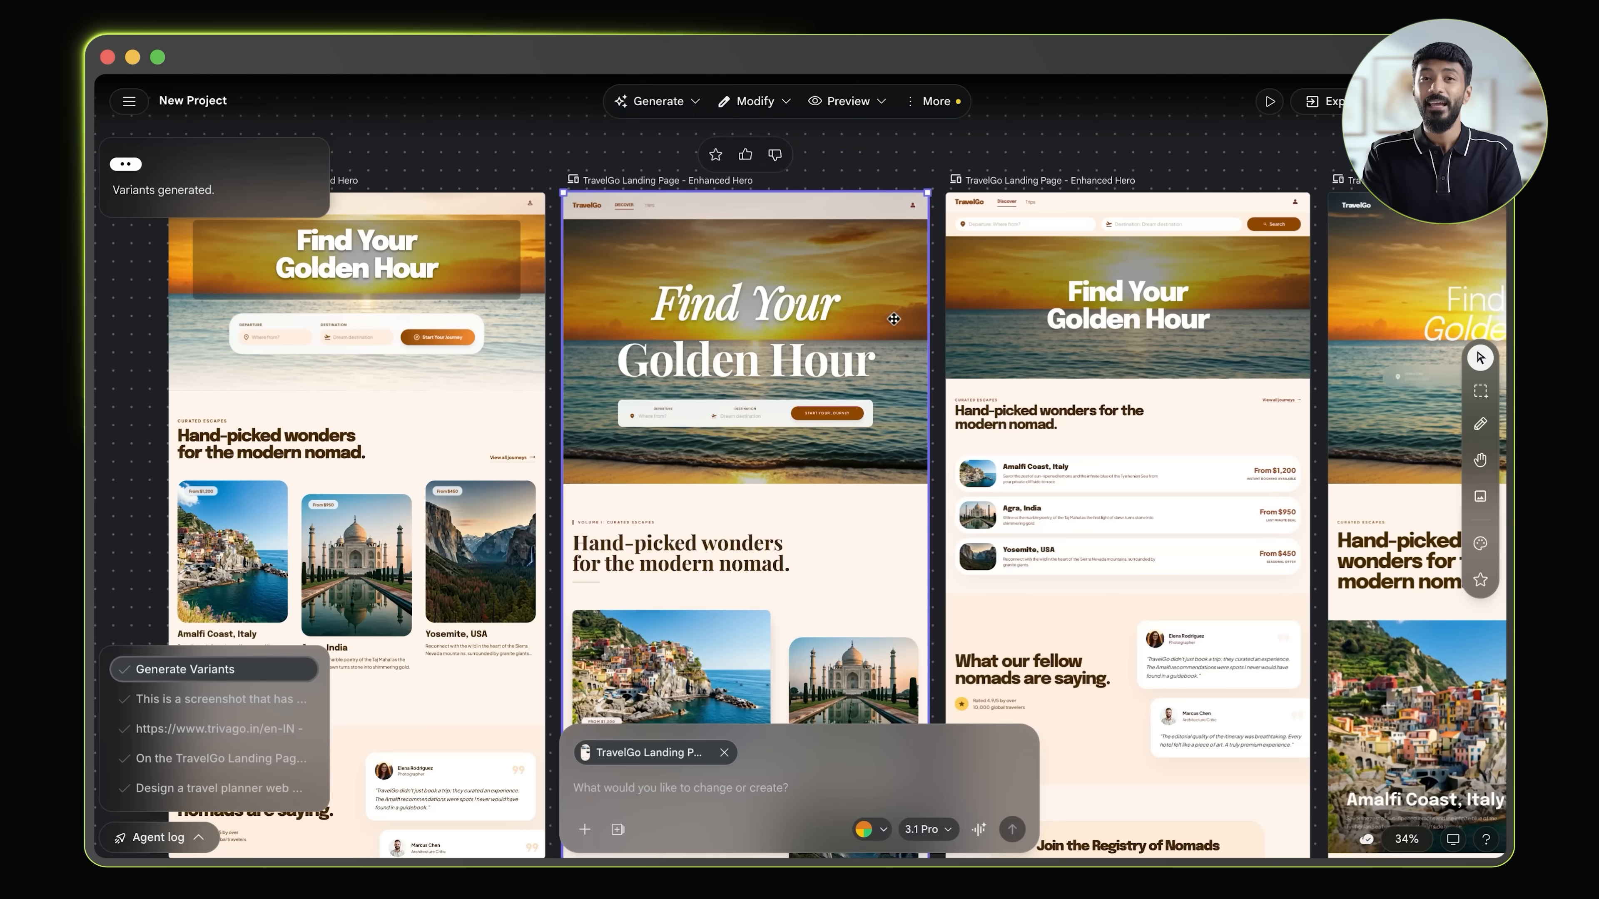
# Delete the three generated variants of the Enhanced Hero landing page.
pyautogui.press('Delete')
pyautogui.click(1050, 242)
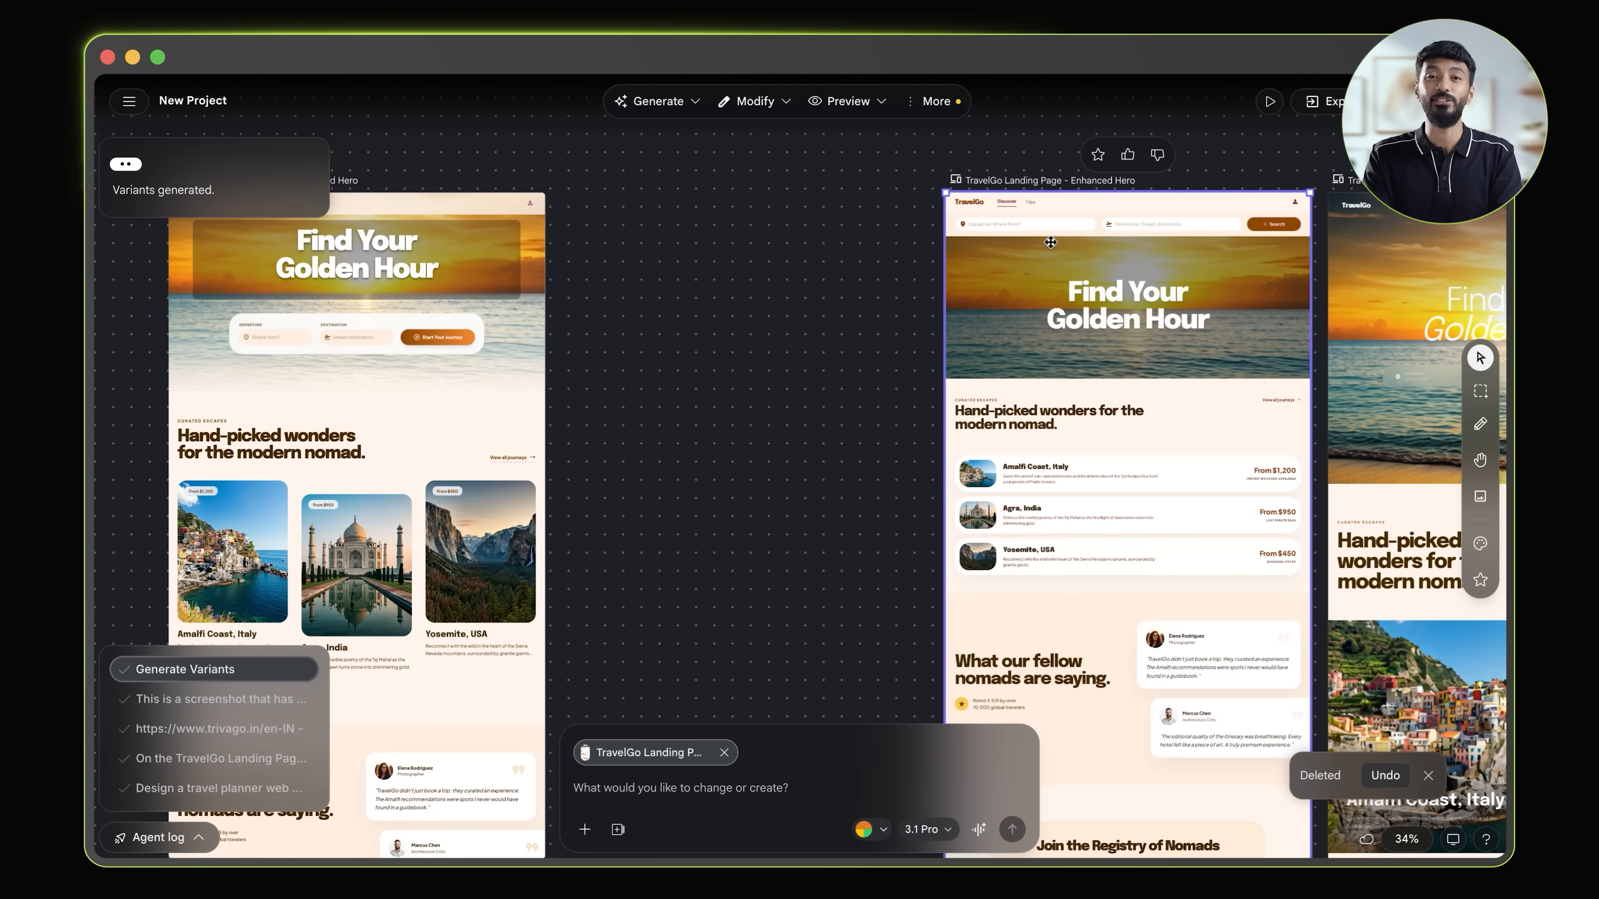
pyautogui.press('Delete')
pyautogui.click(899, 356)
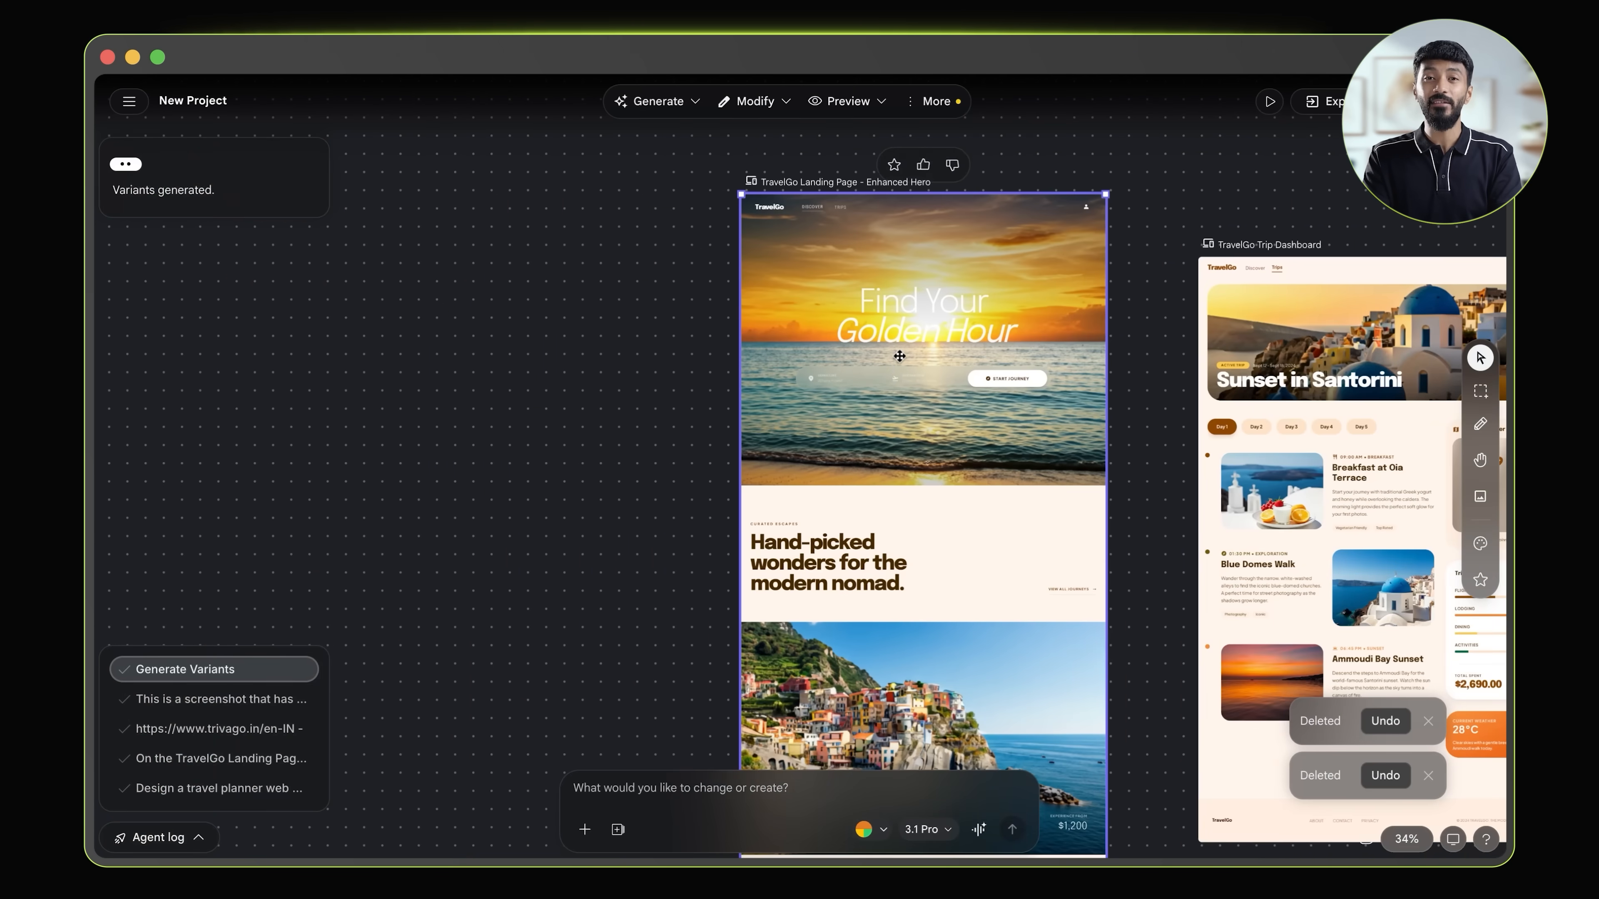
pyautogui.press('Delete')
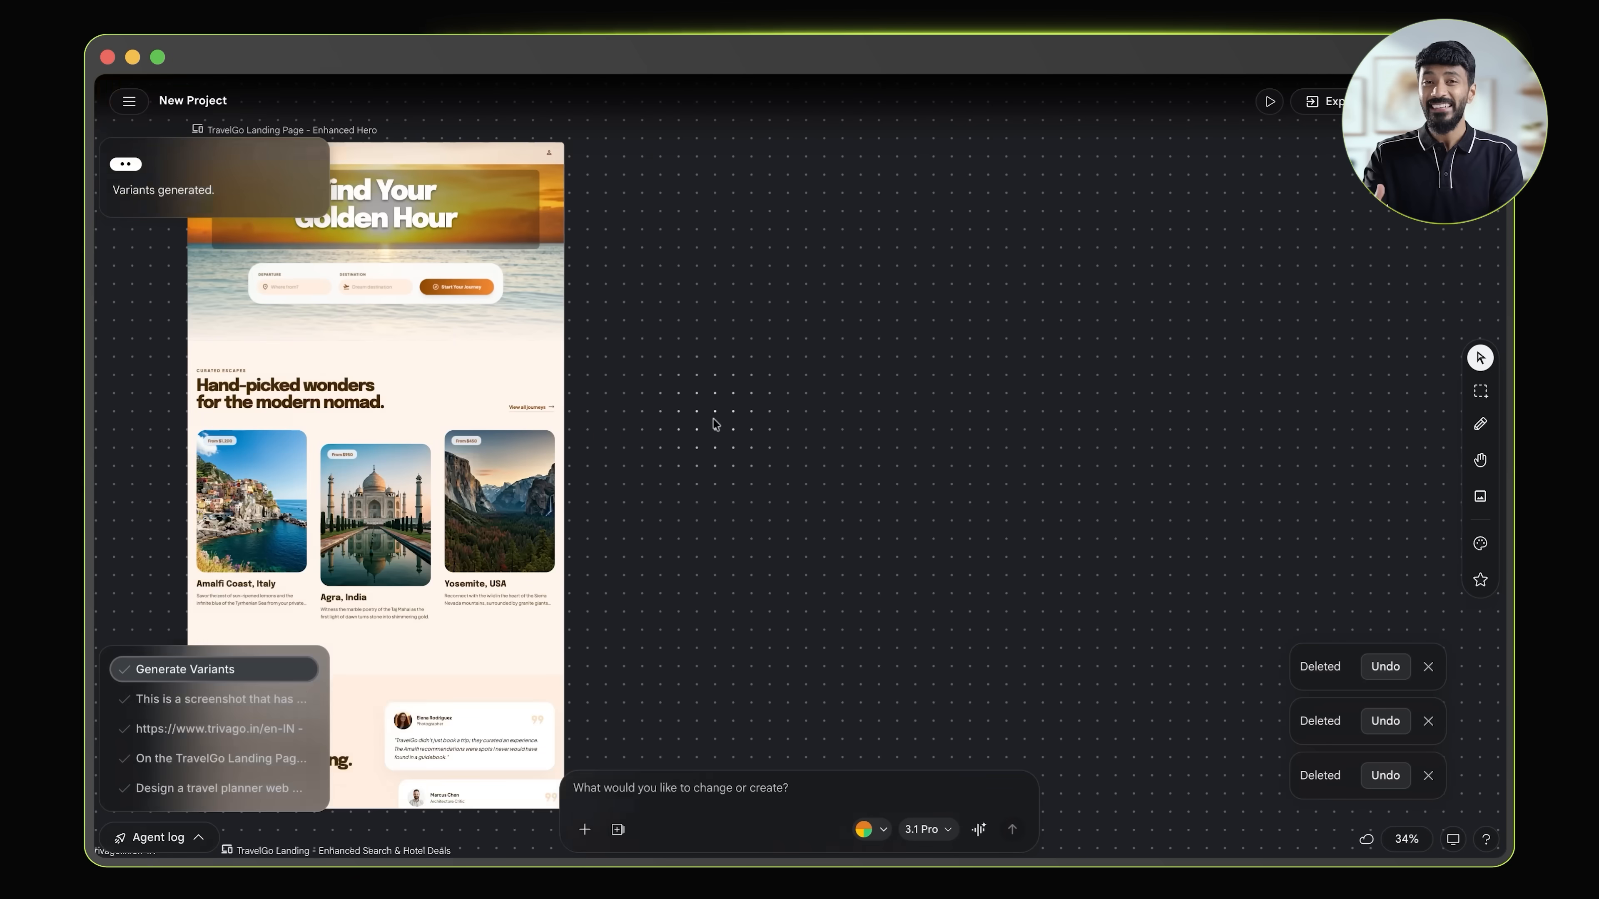
# Delete the original Enhanced Hero landing page and place the Enhanced Search & Hotel Deals landing page beside the Trip Dashboard.
pyautogui.hscroll(-5, 716, 425)
pyautogui.scroll(-7, 716, 425)
pyautogui.scroll(3, 716, 425)
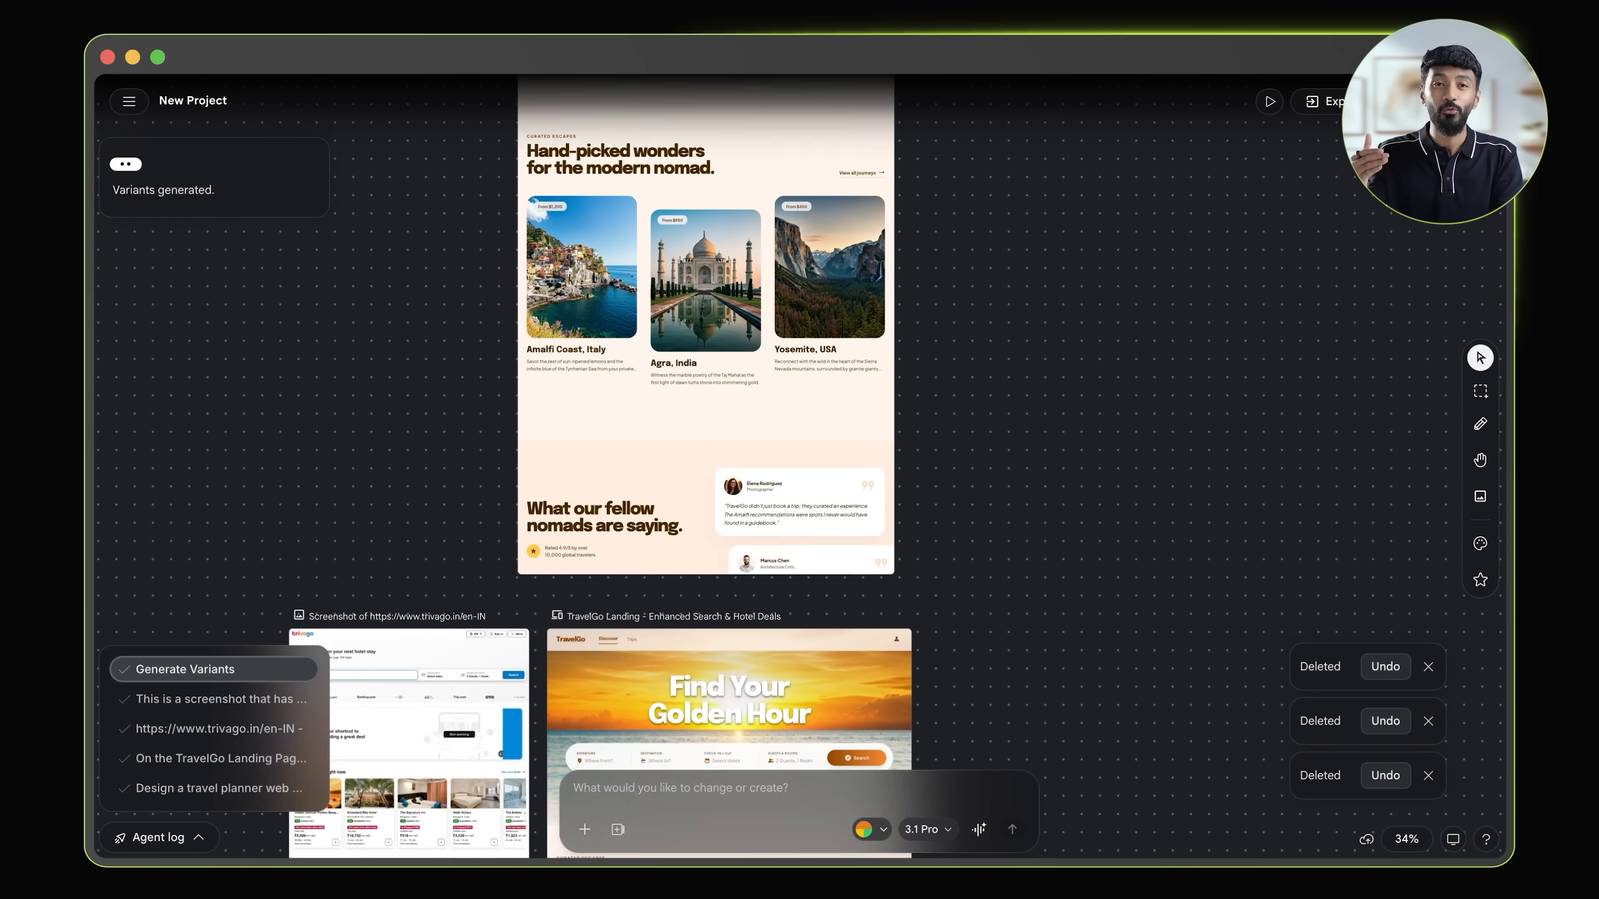
pyautogui.scroll(2, 710, 372)
pyautogui.click(707, 193)
pyautogui.press('Delete')
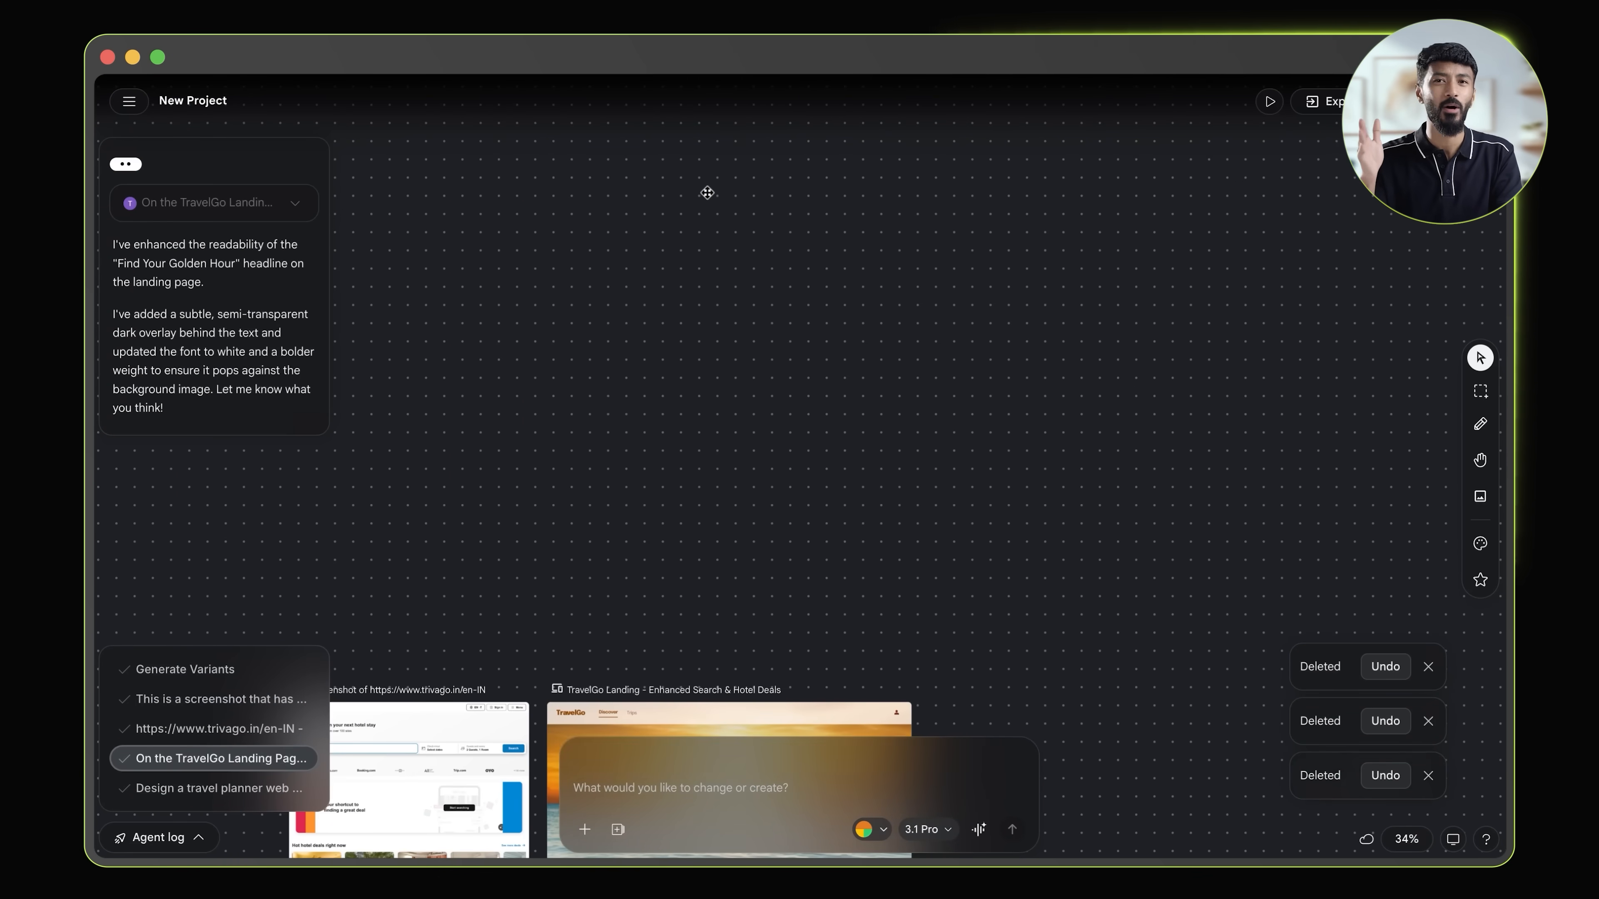
pyautogui.click(749, 714)
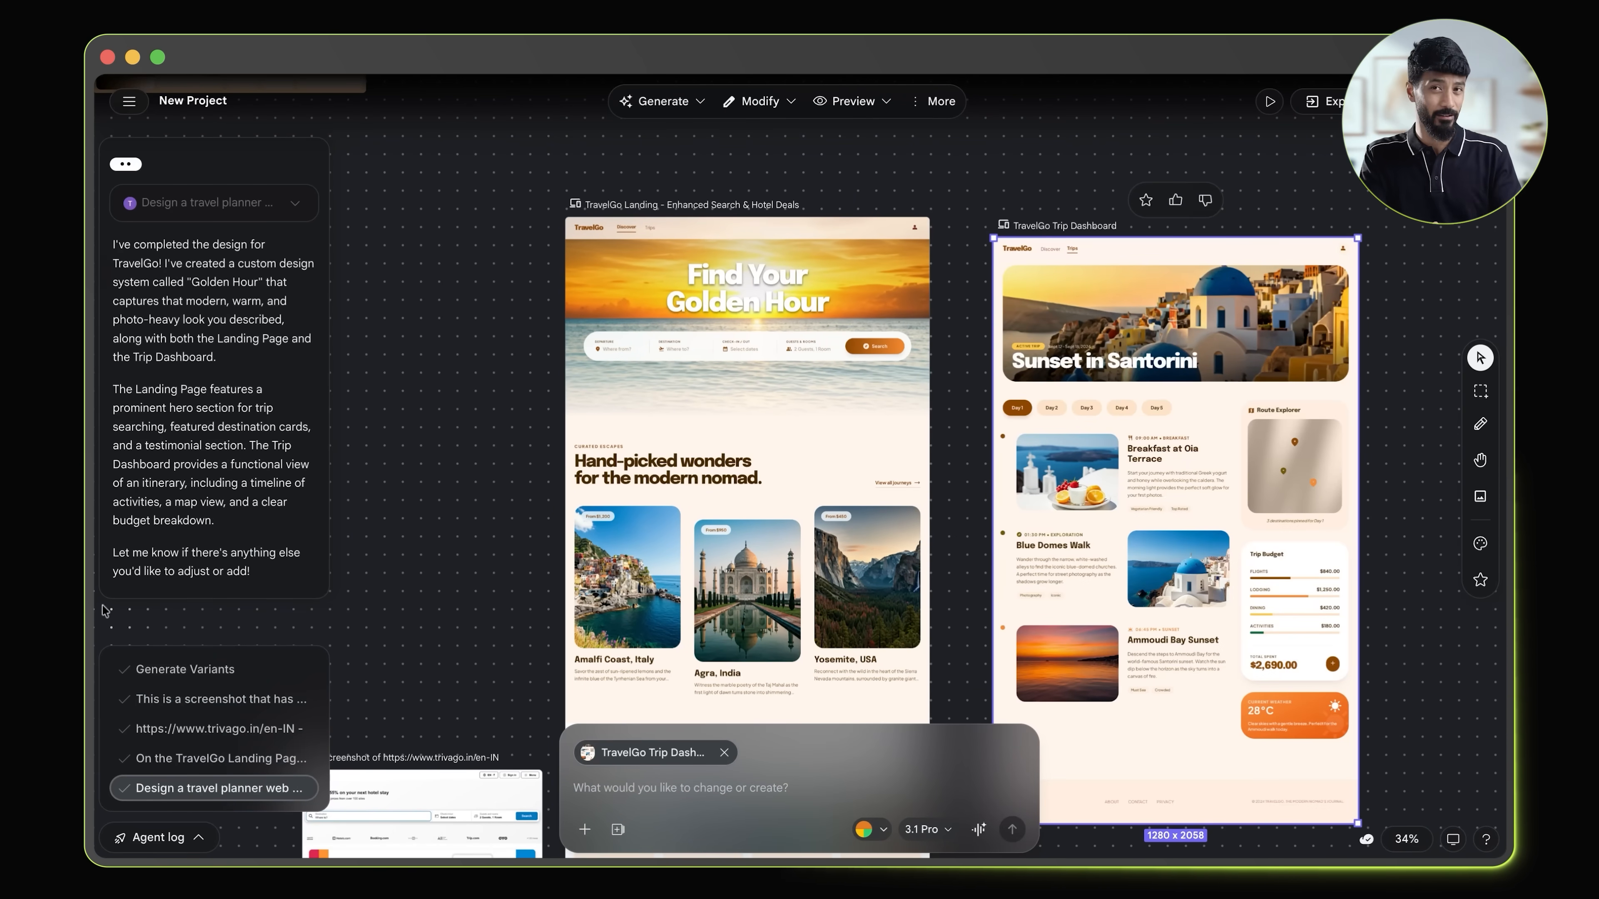
# Edit the Trip Dashboard's Route Explorer map image with AI, submitting the prompt "add a better image".
pyautogui.click(757, 101)
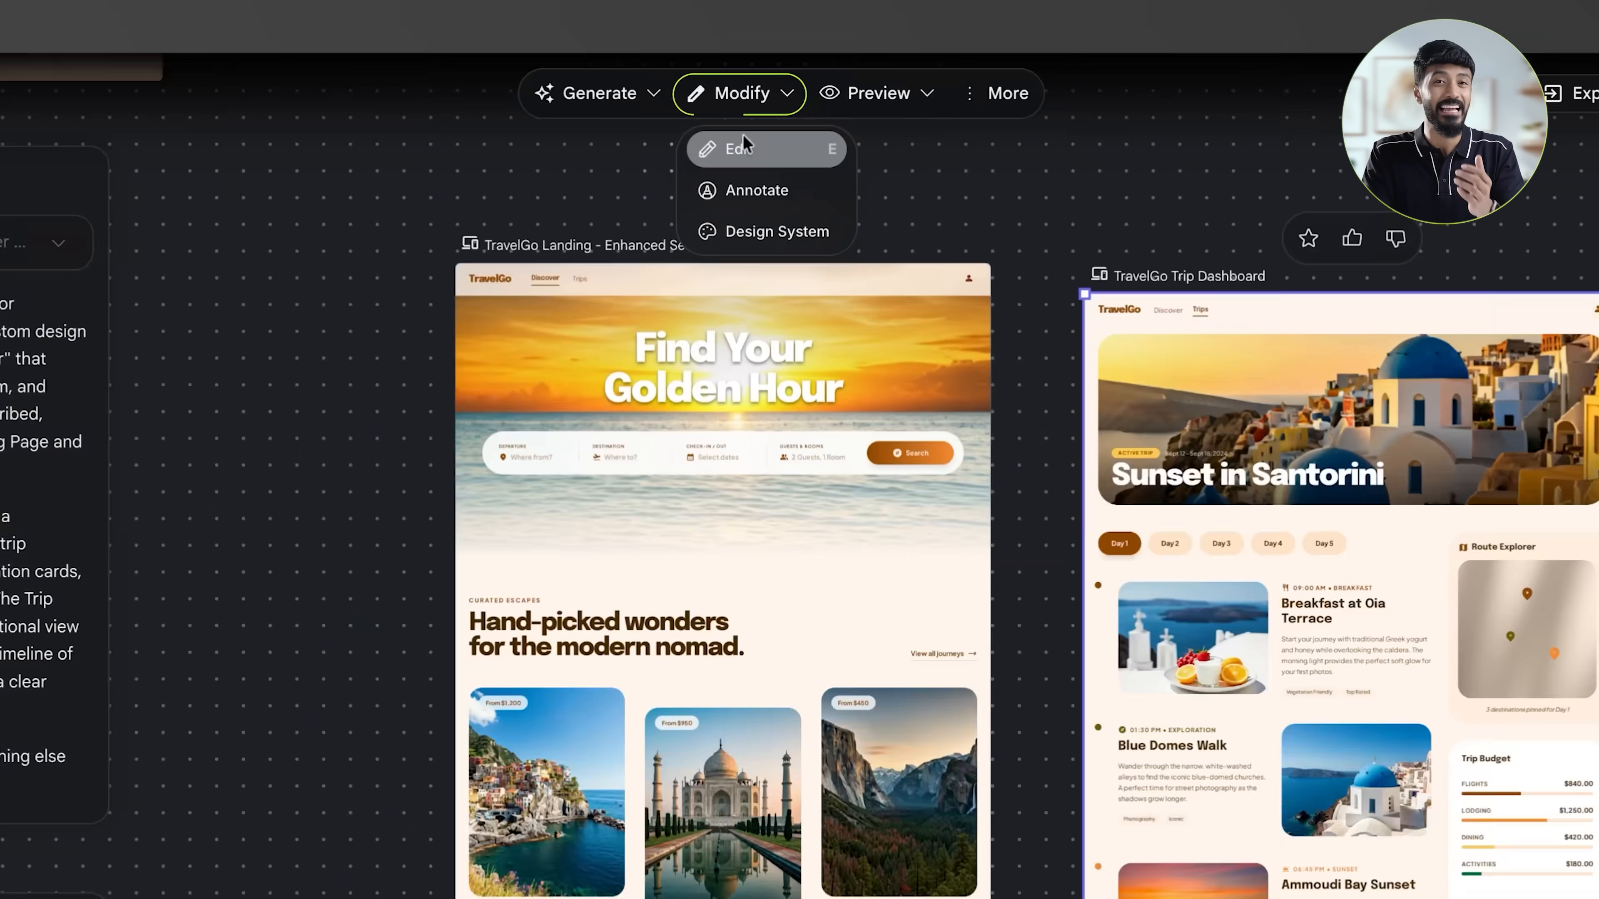
pyautogui.click(743, 140)
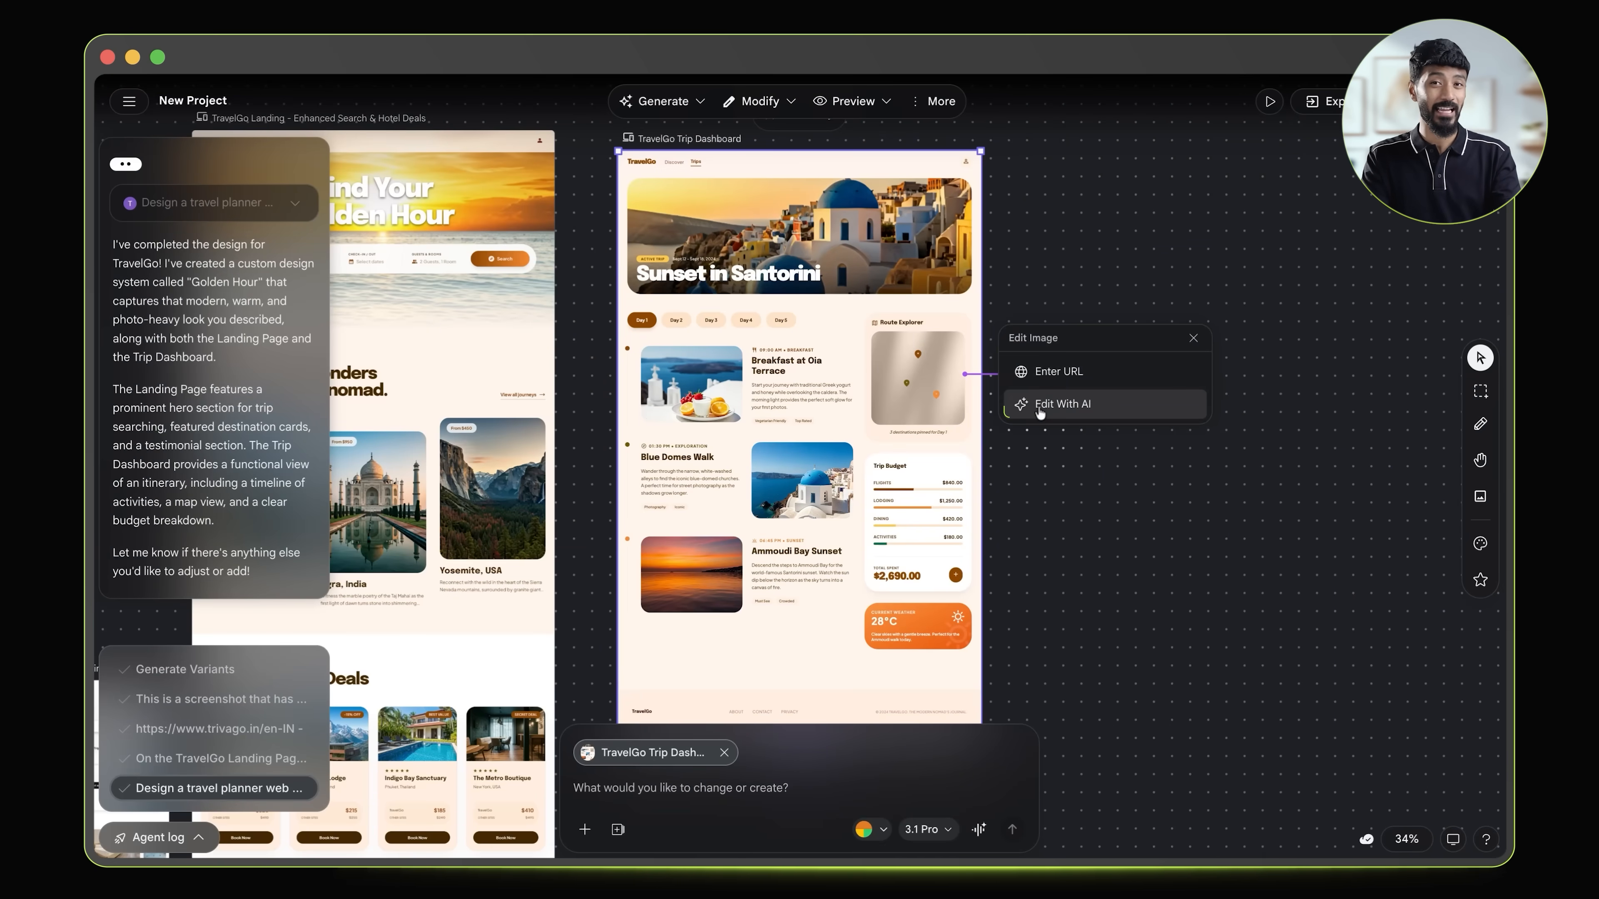
pyautogui.click(1040, 413)
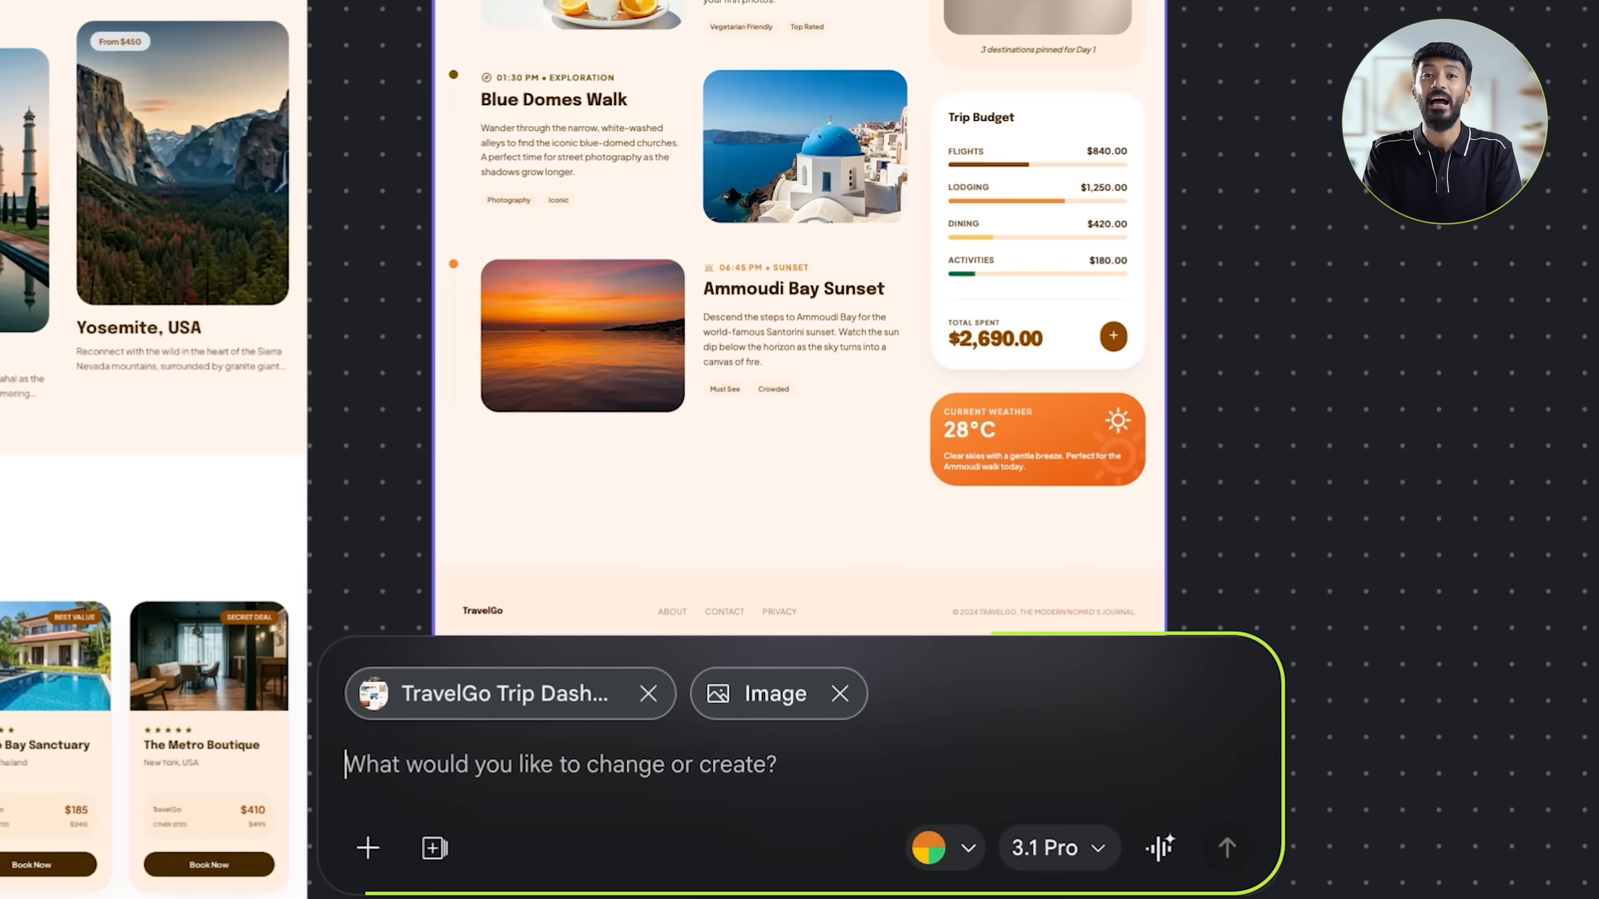
pyautogui.write('add a better image')
pyautogui.press('Return')
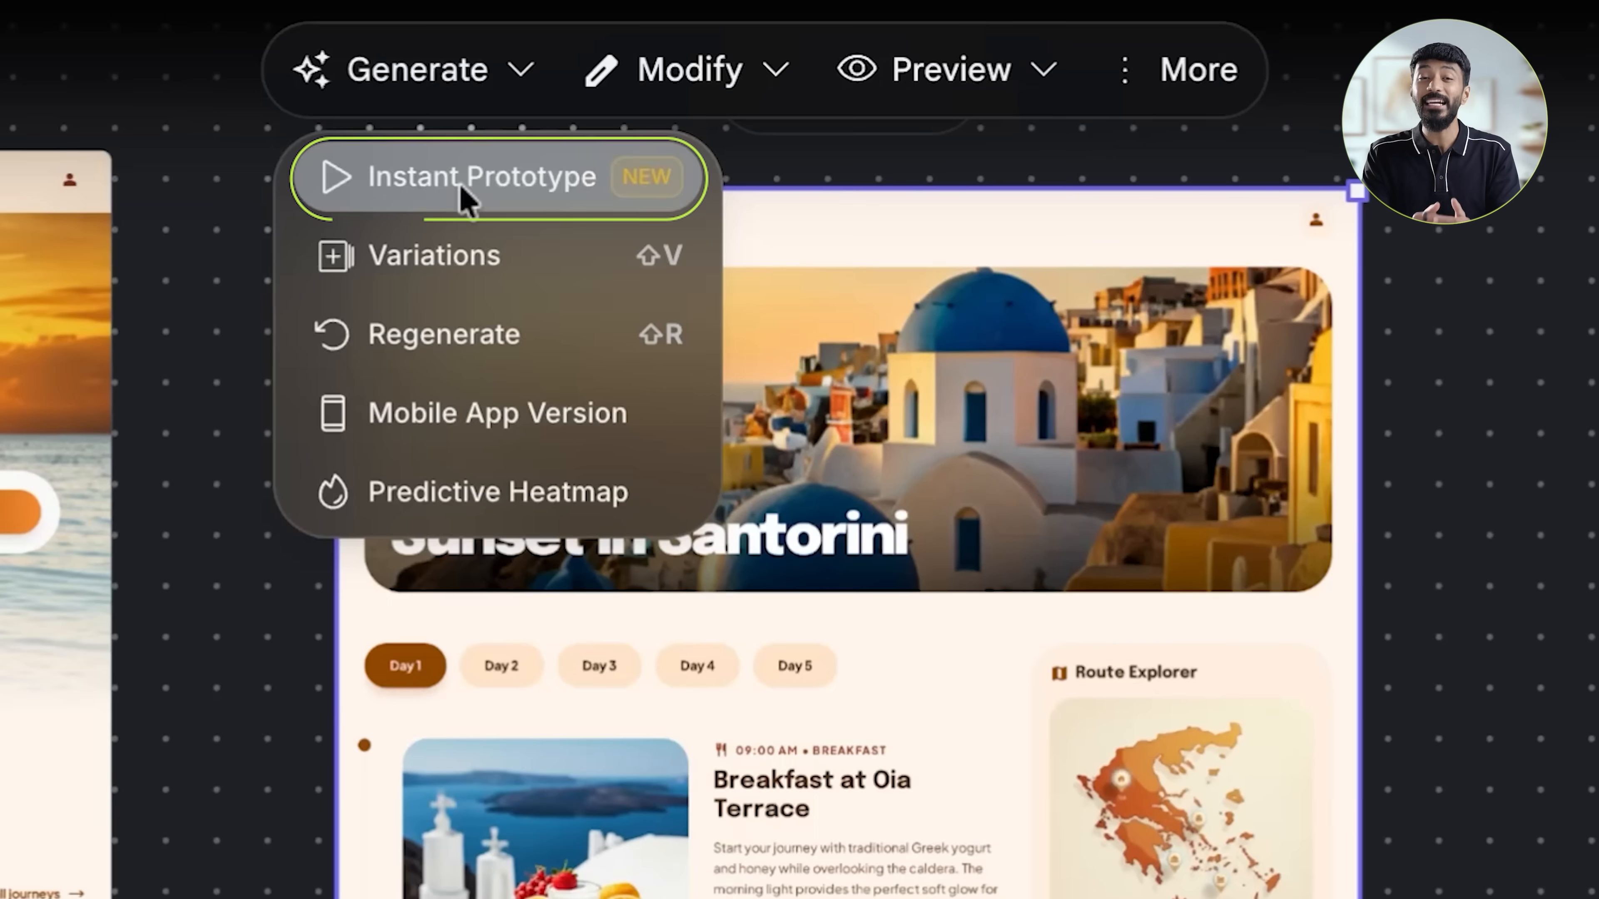
# Generate an instant prototype of the TravelGo screens and review the landing page and the linked Trips page in it.
pyautogui.click(680, 146)
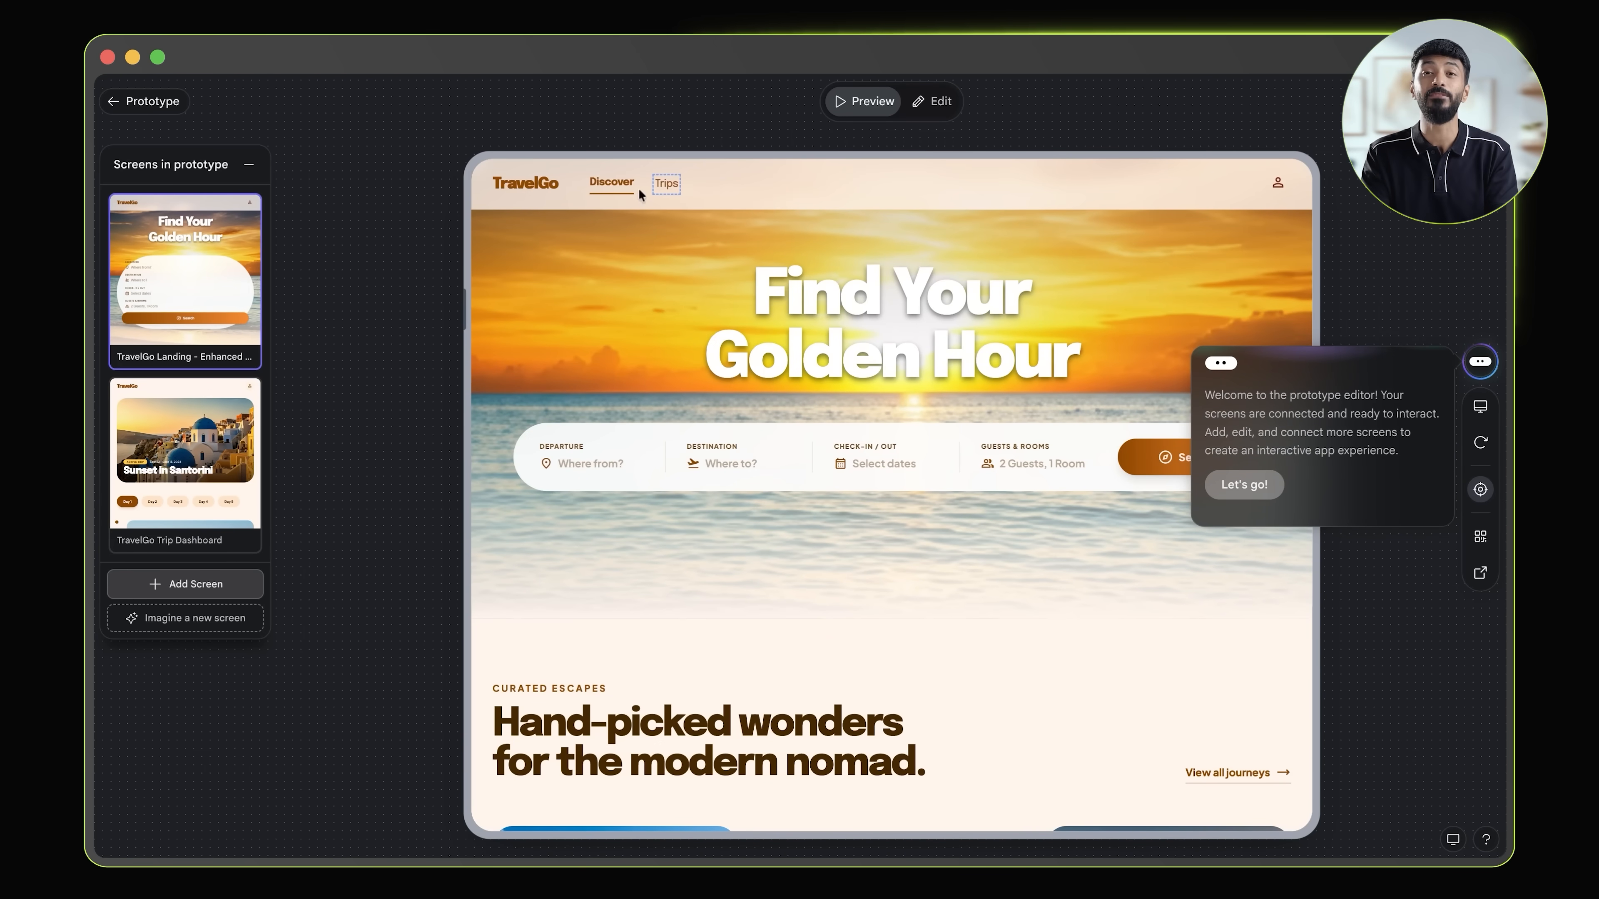
pyautogui.scroll(-5, 728, 541)
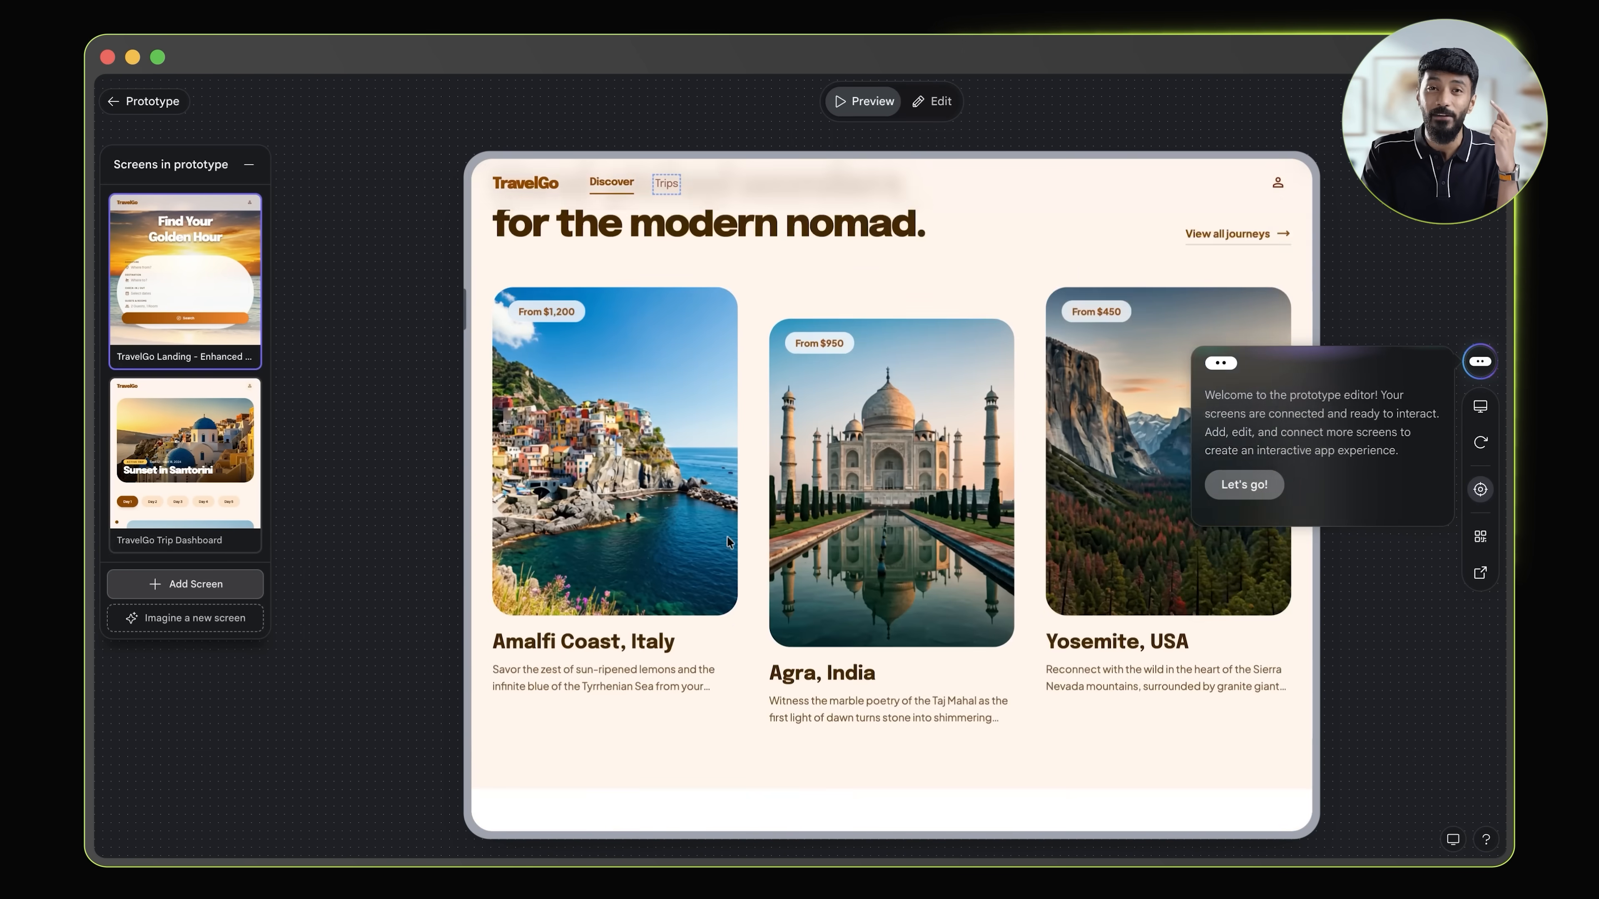
pyautogui.scroll(6, 675, 241)
pyautogui.click(666, 184)
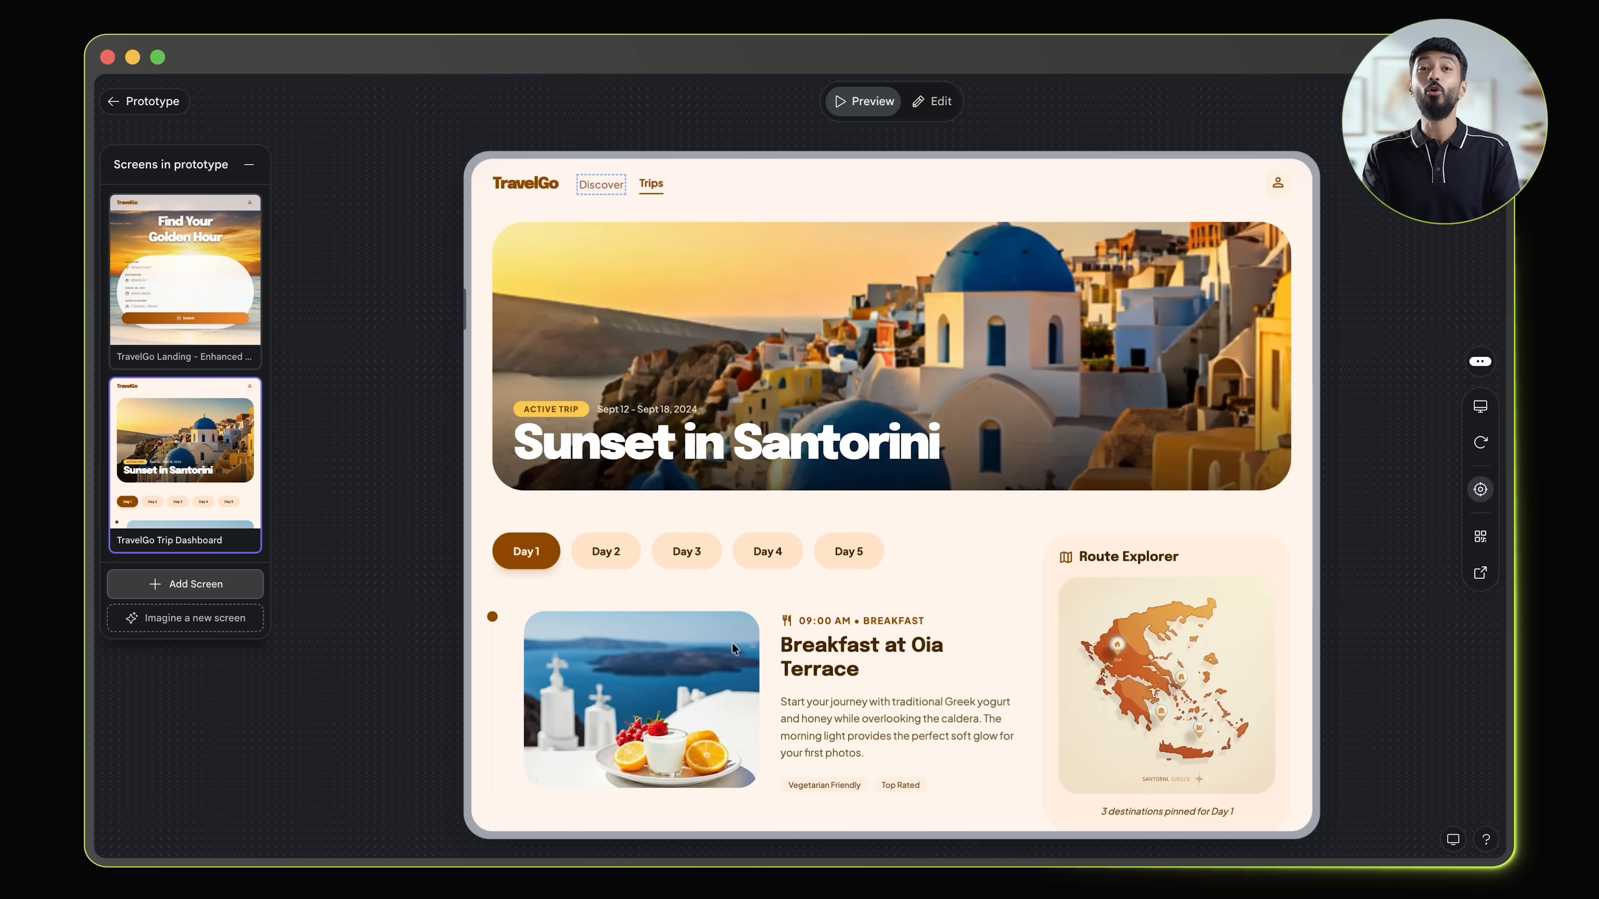
pyautogui.scroll(-10, 651, 653)
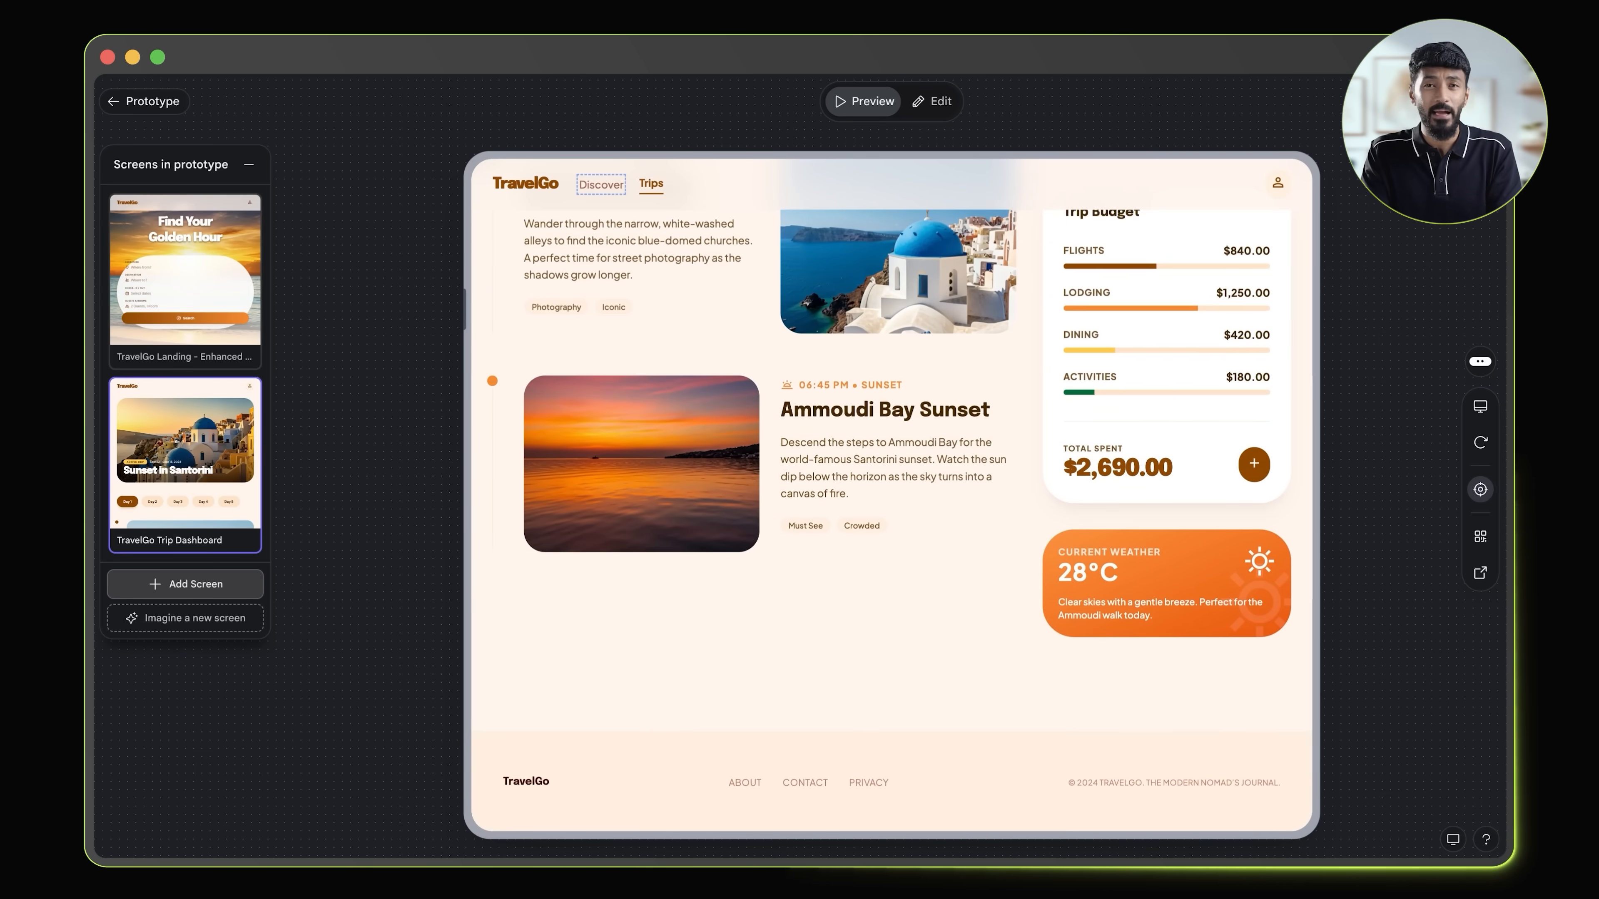
pyautogui.scroll(10, 651, 653)
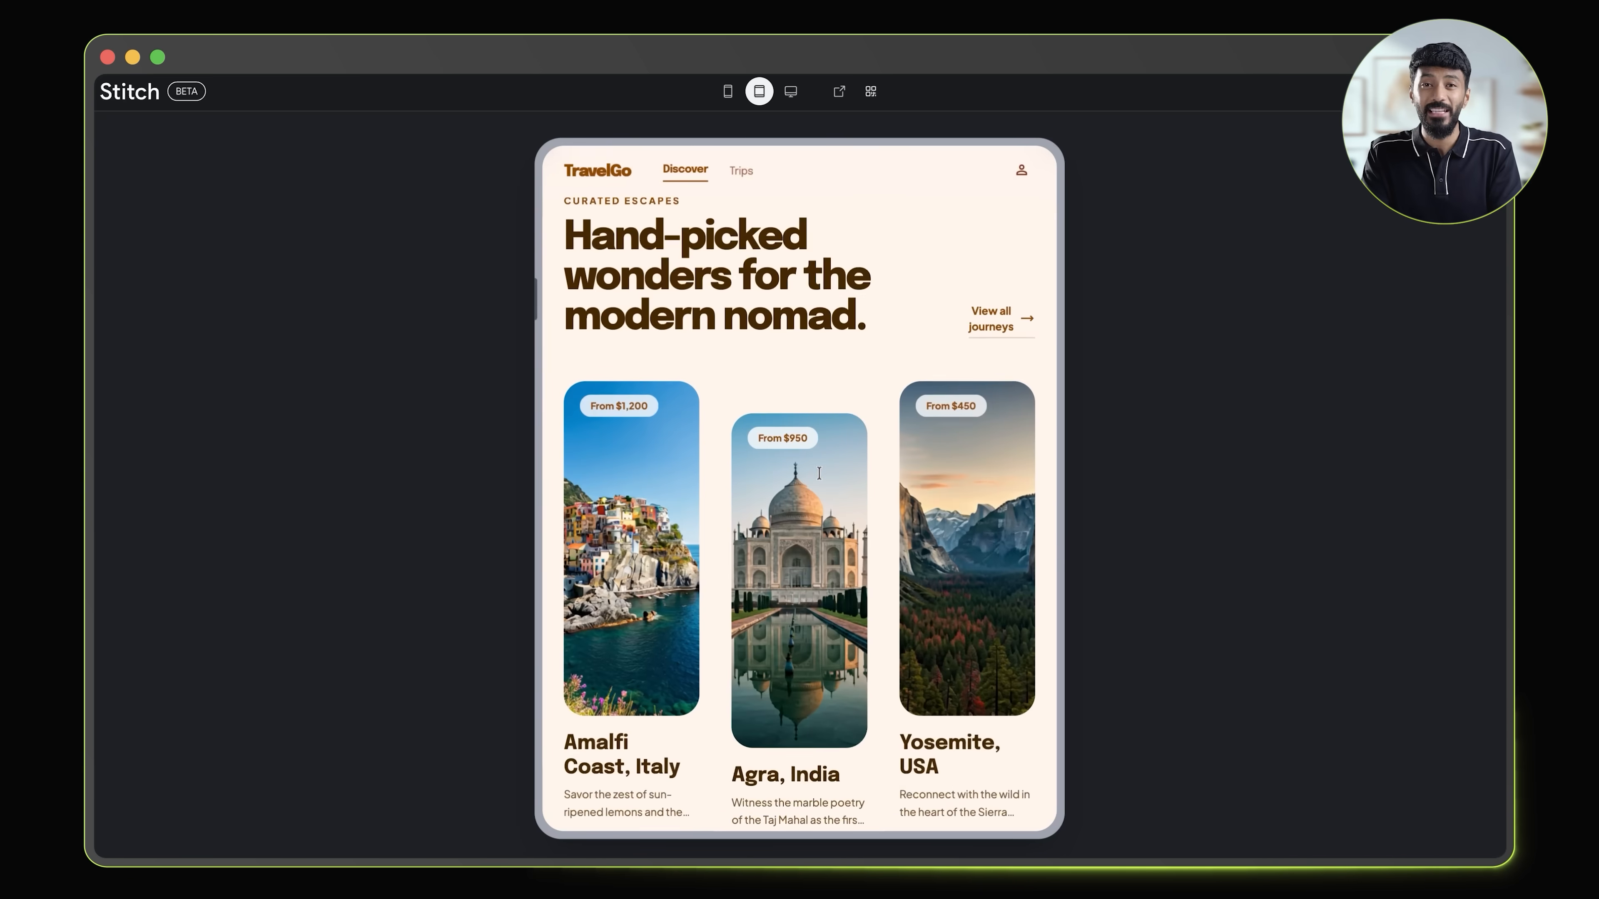
# Preview the TravelGo landing page in the tablet, desktop and mobile layouts, examining the responsive page content.
pyautogui.scroll(-10, 819, 473)
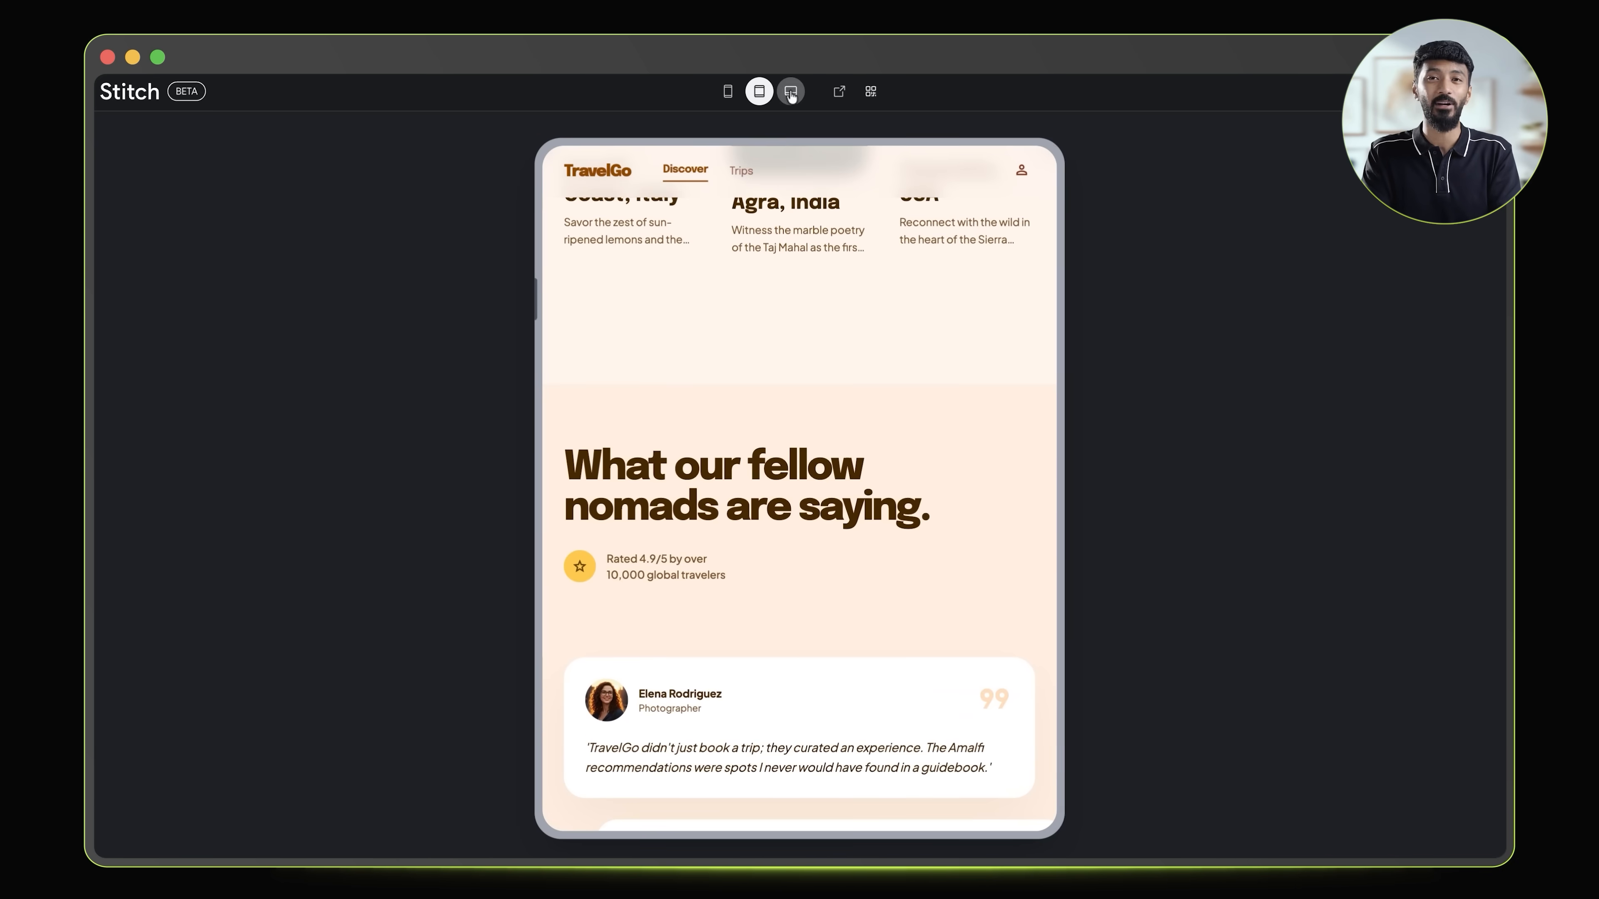
pyautogui.click(791, 92)
pyautogui.click(727, 92)
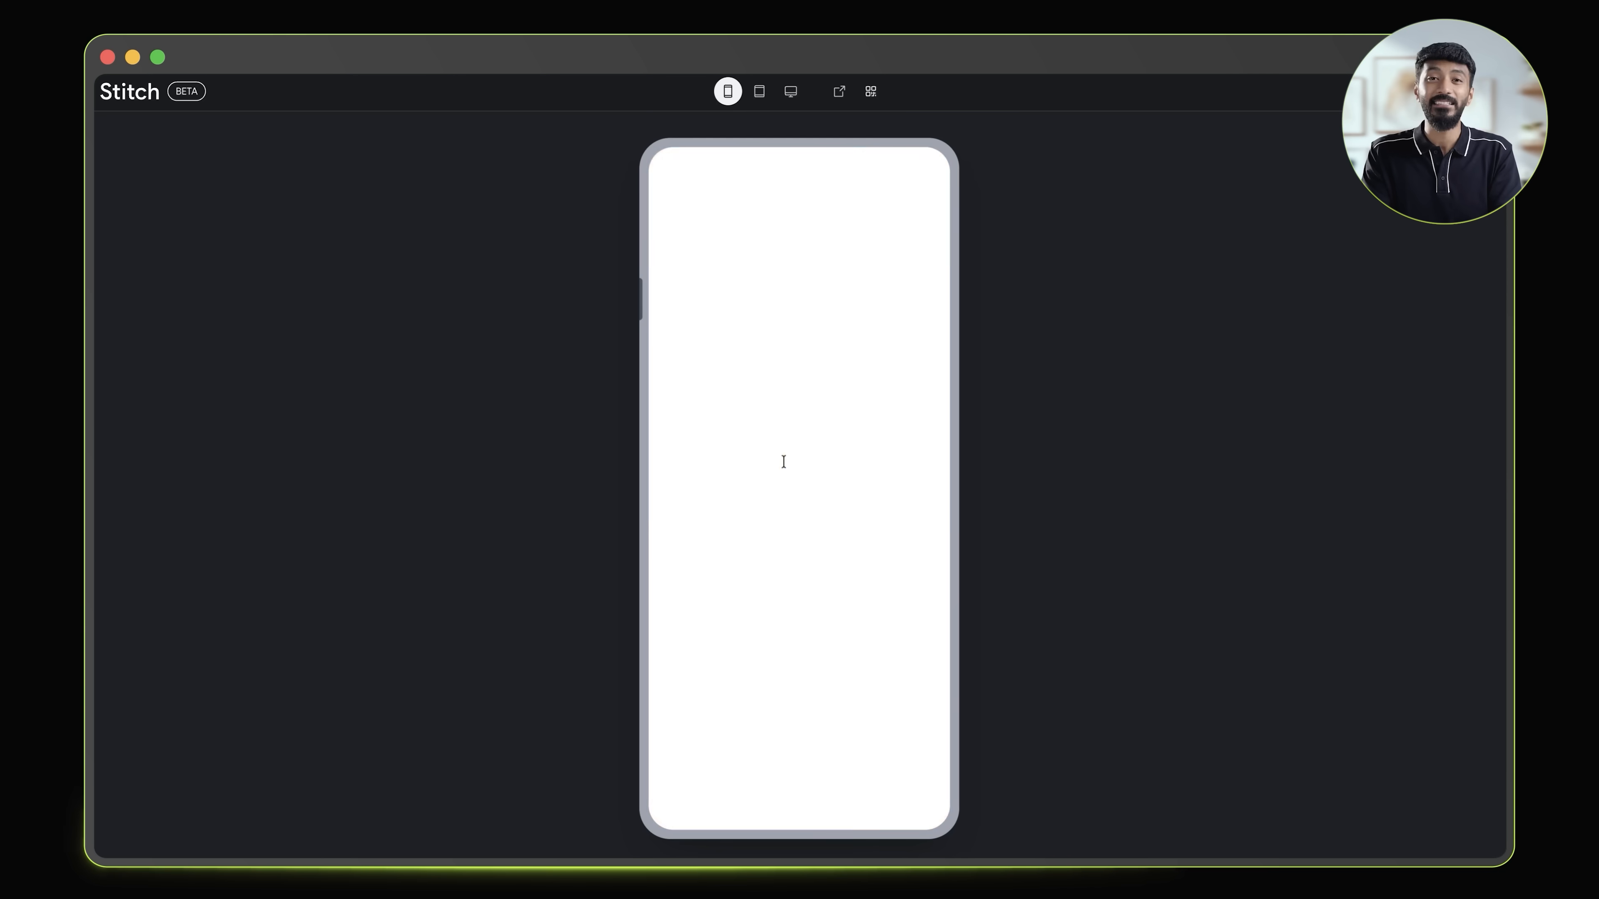
pyautogui.scroll(-8, 783, 462)
pyautogui.scroll(8, 799, 488)
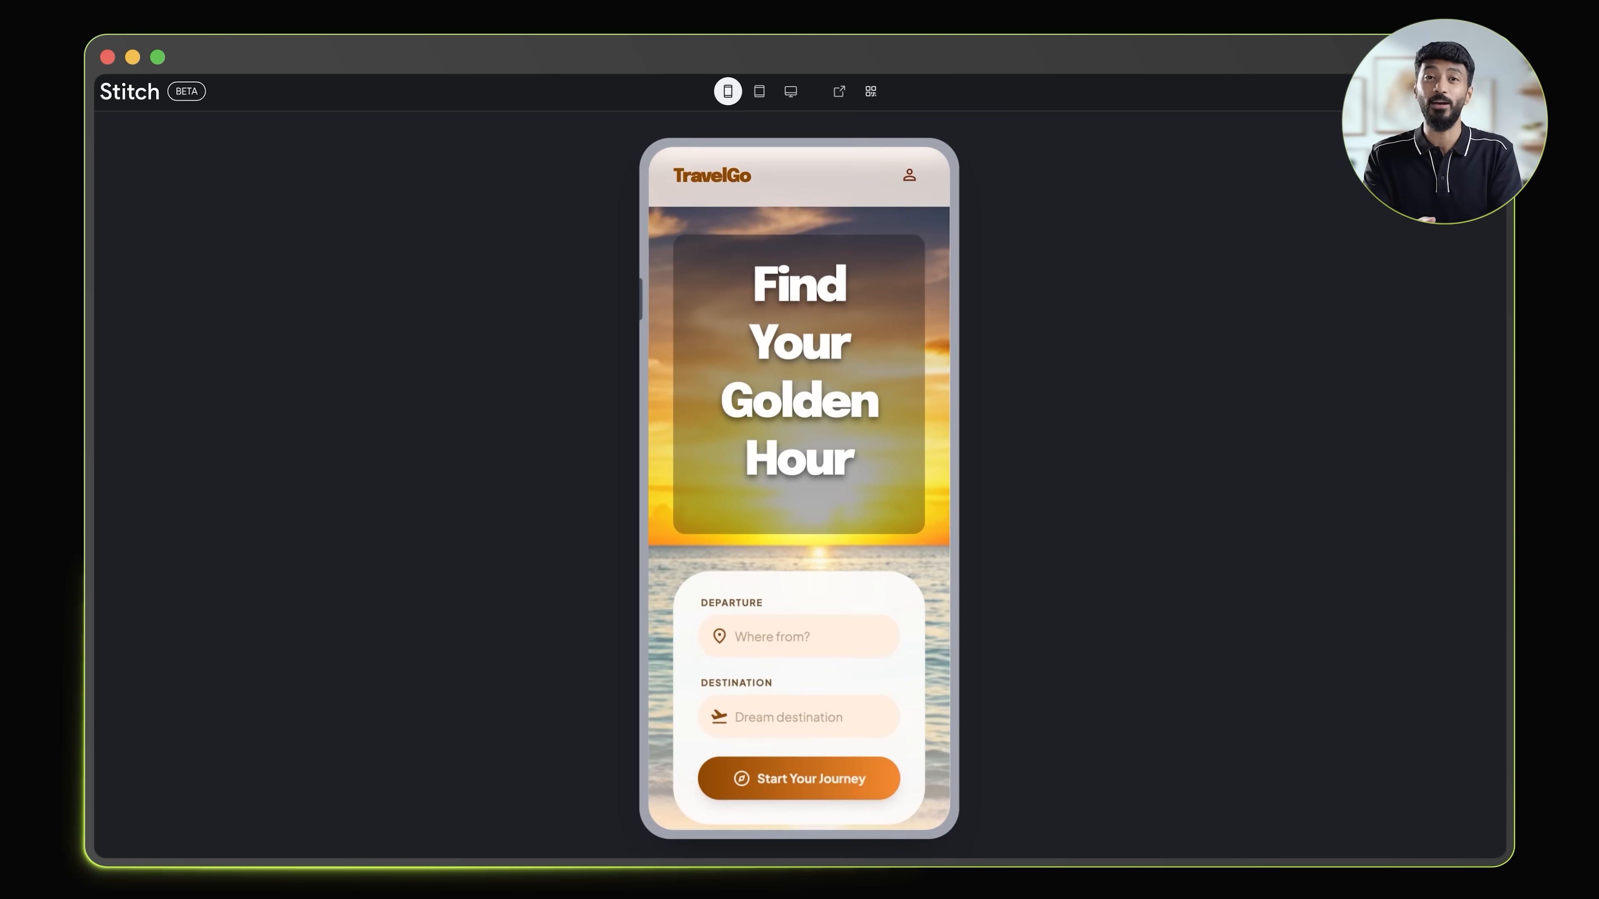